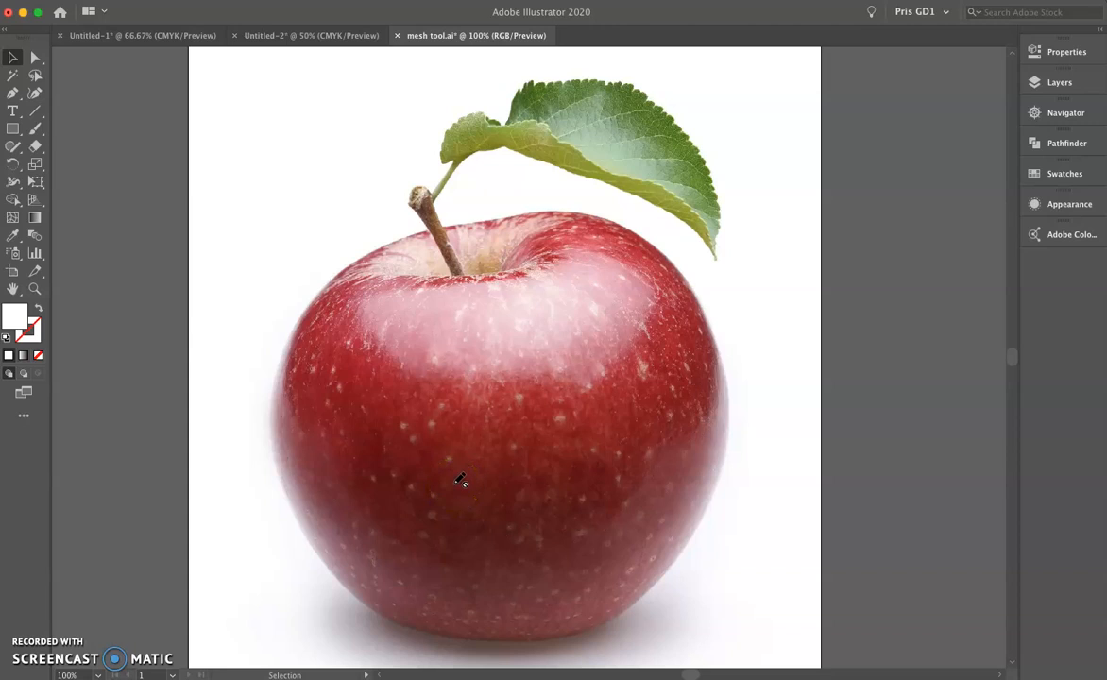
Create a new layer directly above the locked Layer 1 for tracing the apple.
click(1060, 83)
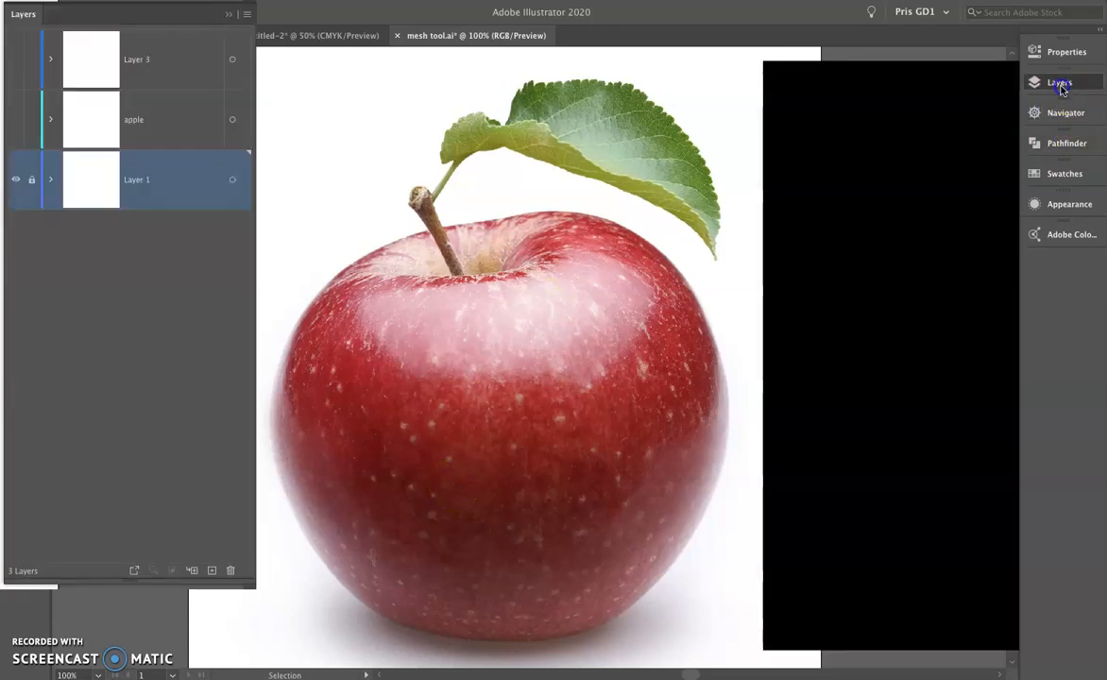
click(975, 631)
click(1053, 82)
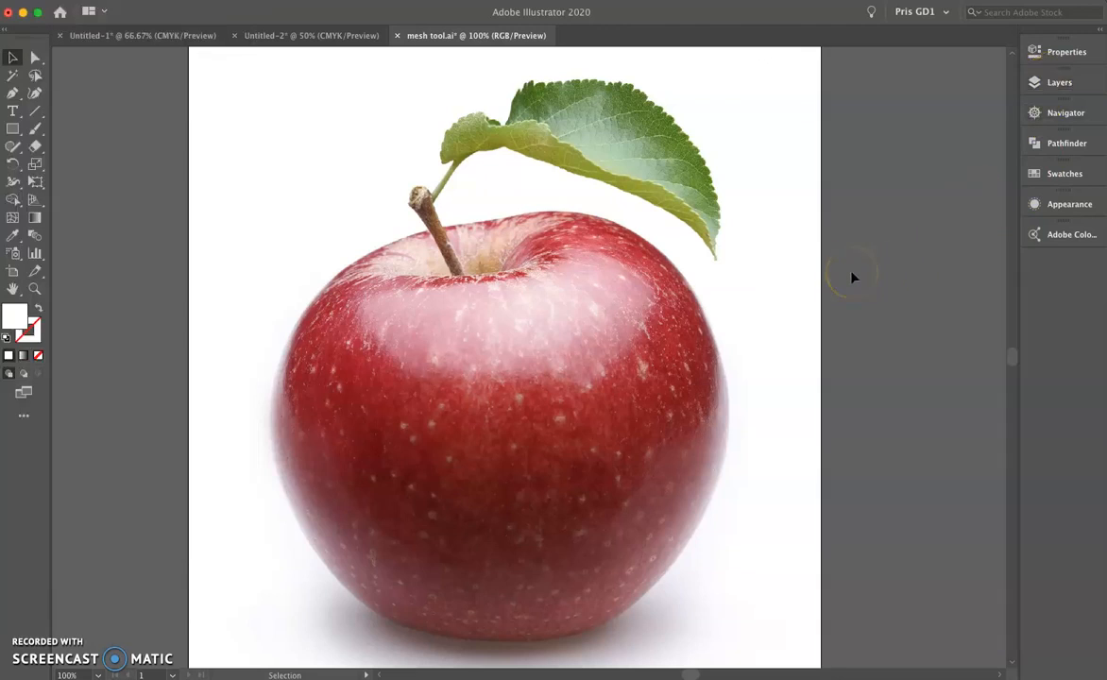
Trace the apple's body as a closed curved path with the Pen tool, leaving out the stem and leaf.
click(12, 92)
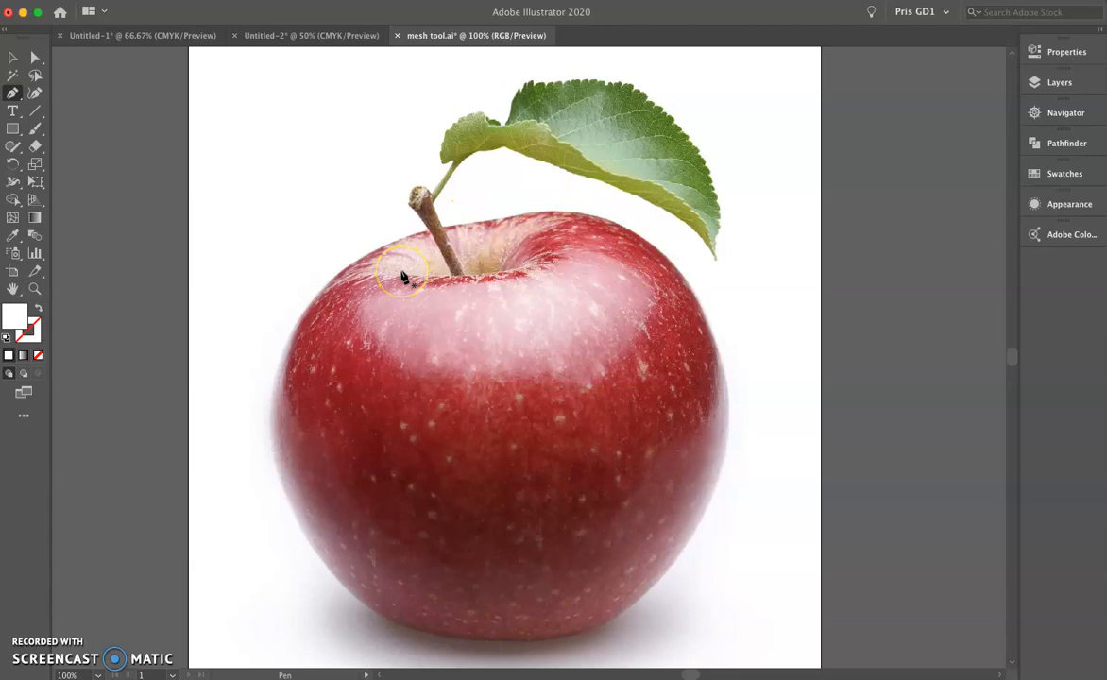
click(405, 237)
click(280, 397)
drag(273, 398, 268, 510)
drag(410, 629, 487, 649)
drag(623, 614, 669, 579)
drag(707, 322, 639, 198)
drag(504, 219, 439, 233)
click(406, 236)
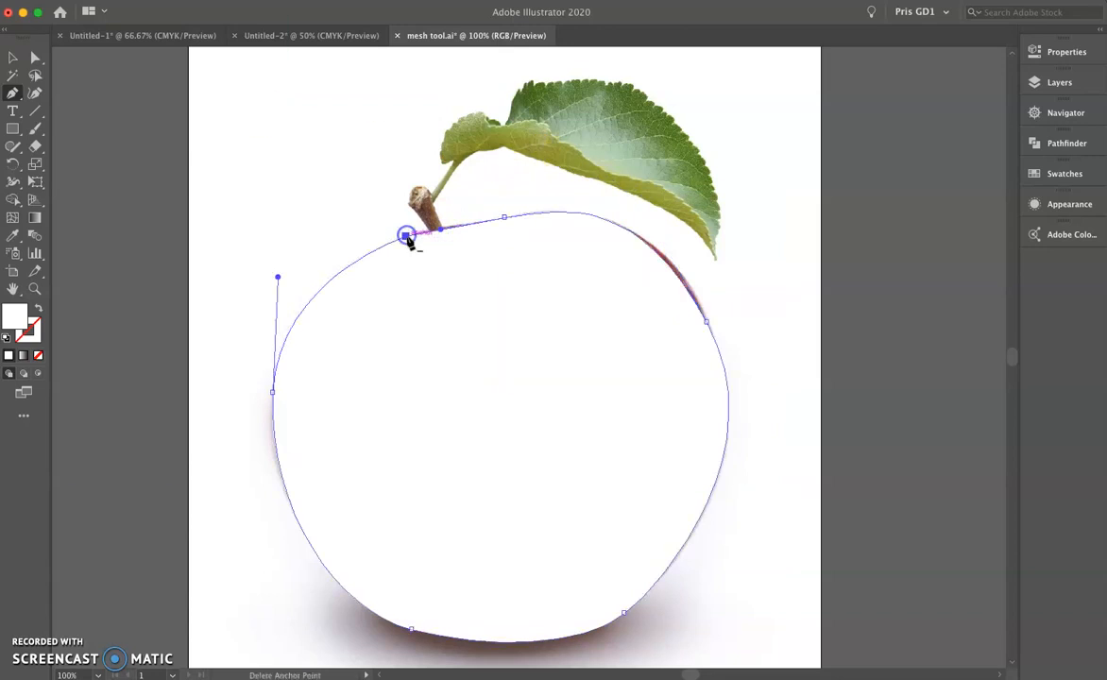
Refine the anchor points and handles along the outline's upper right so the curve follows the apple's edge.
click(35, 58)
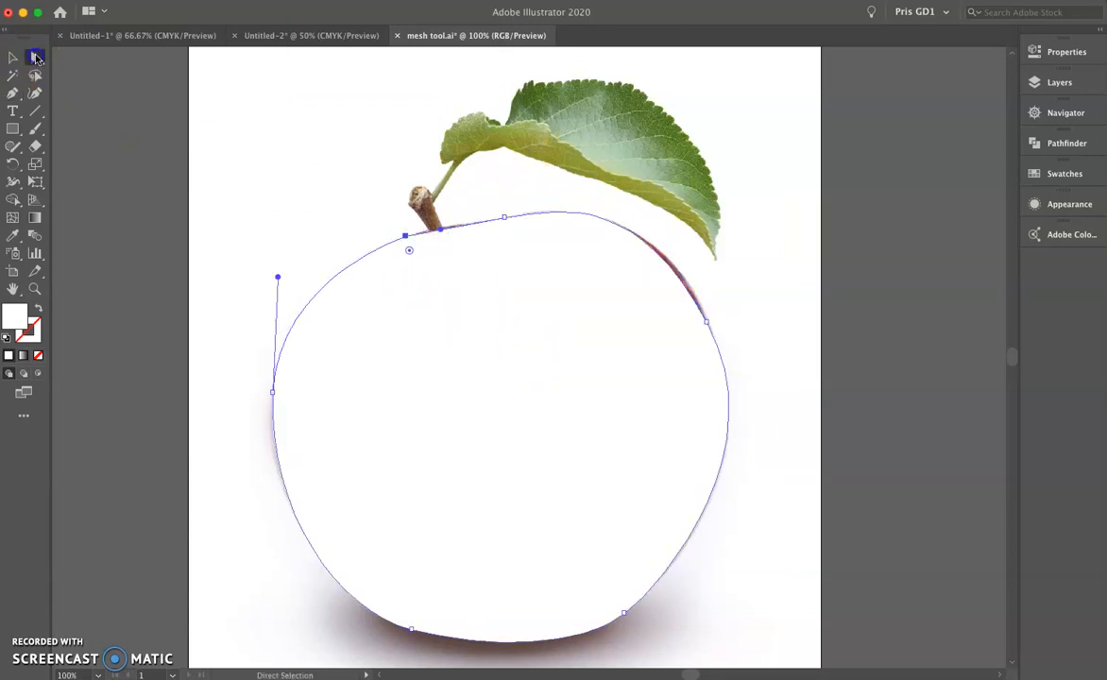
drag(506, 218, 575, 207)
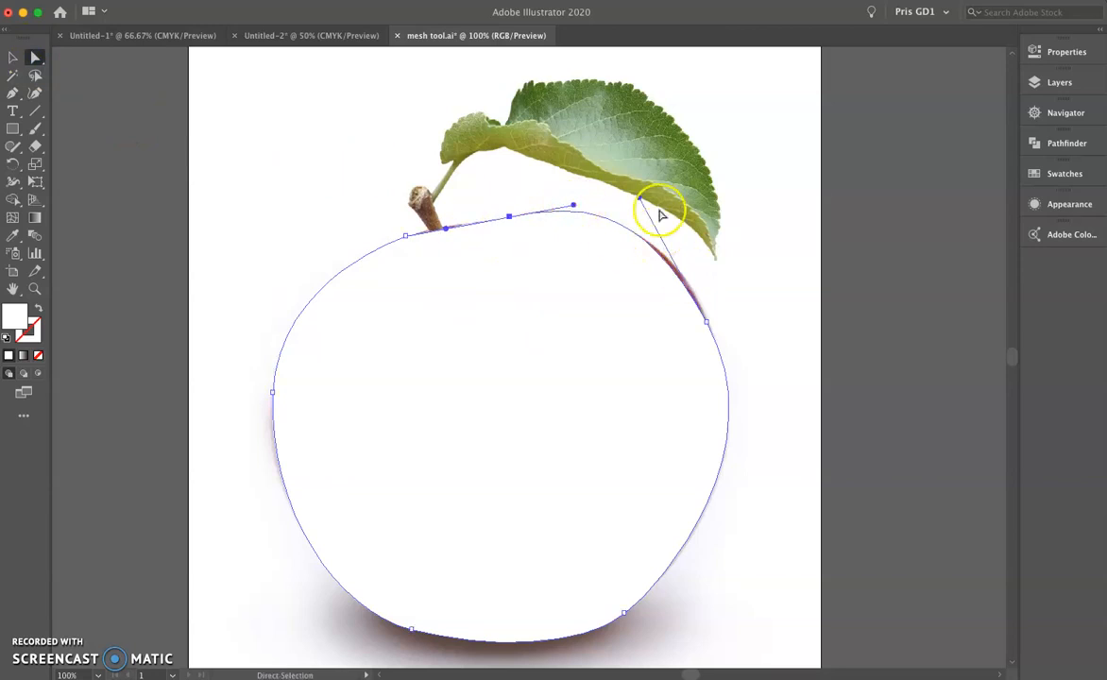
drag(643, 196, 655, 208)
drag(707, 322, 711, 323)
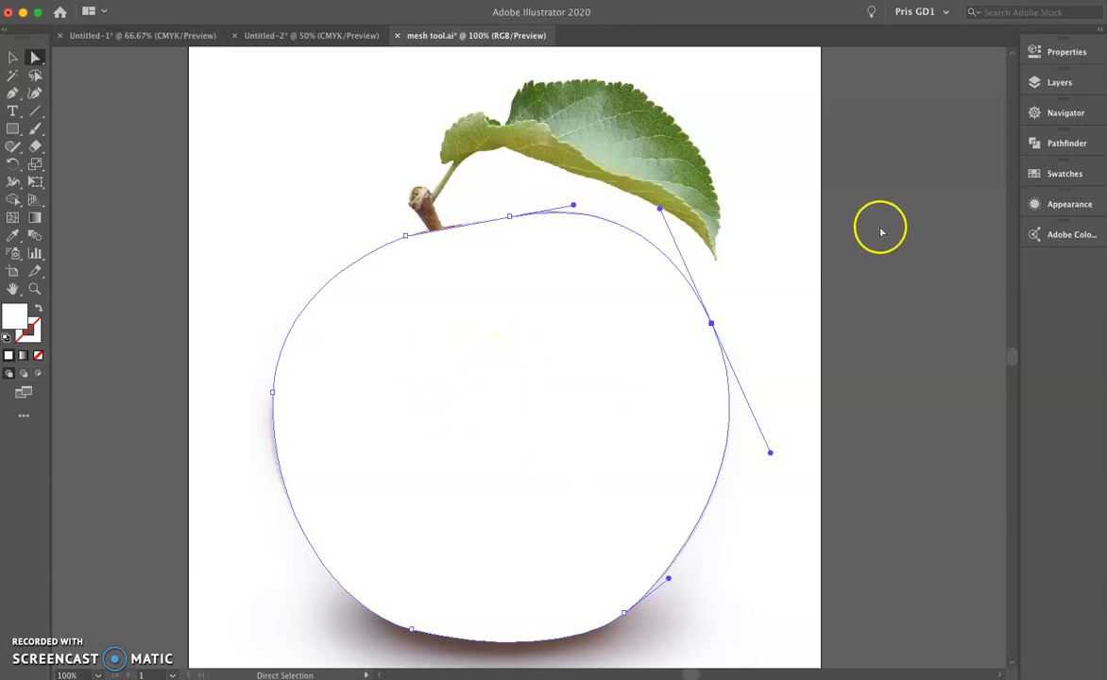
Switch Layer 4 to outline view so that the apple photo shows beneath the traced path.
click(1039, 52)
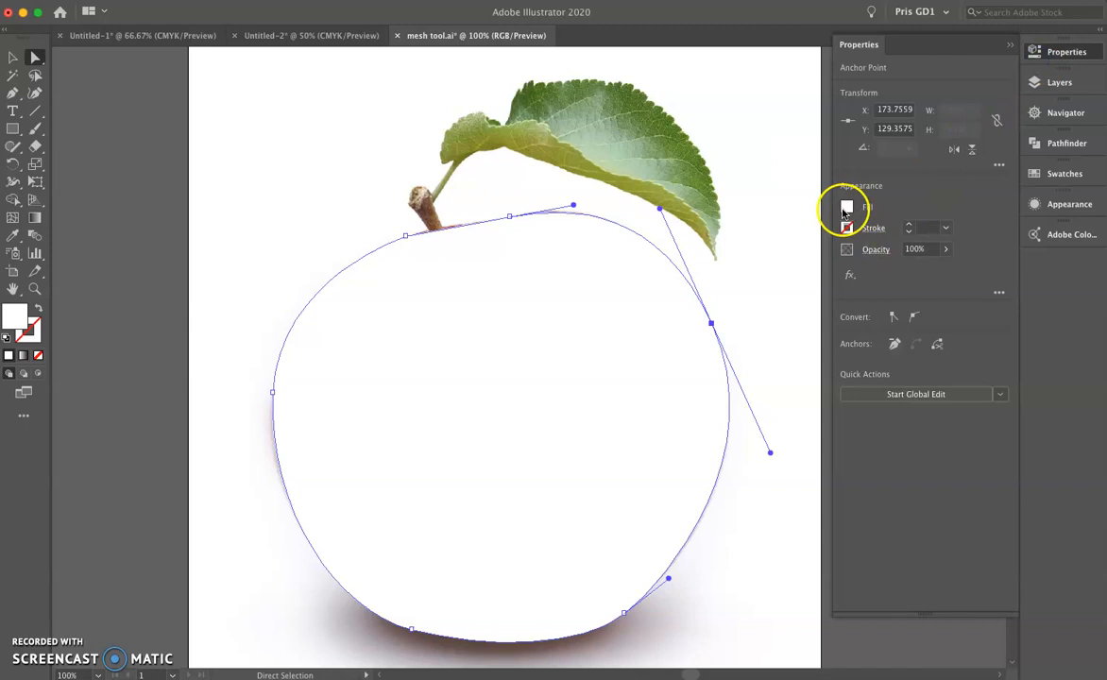
click(1044, 83)
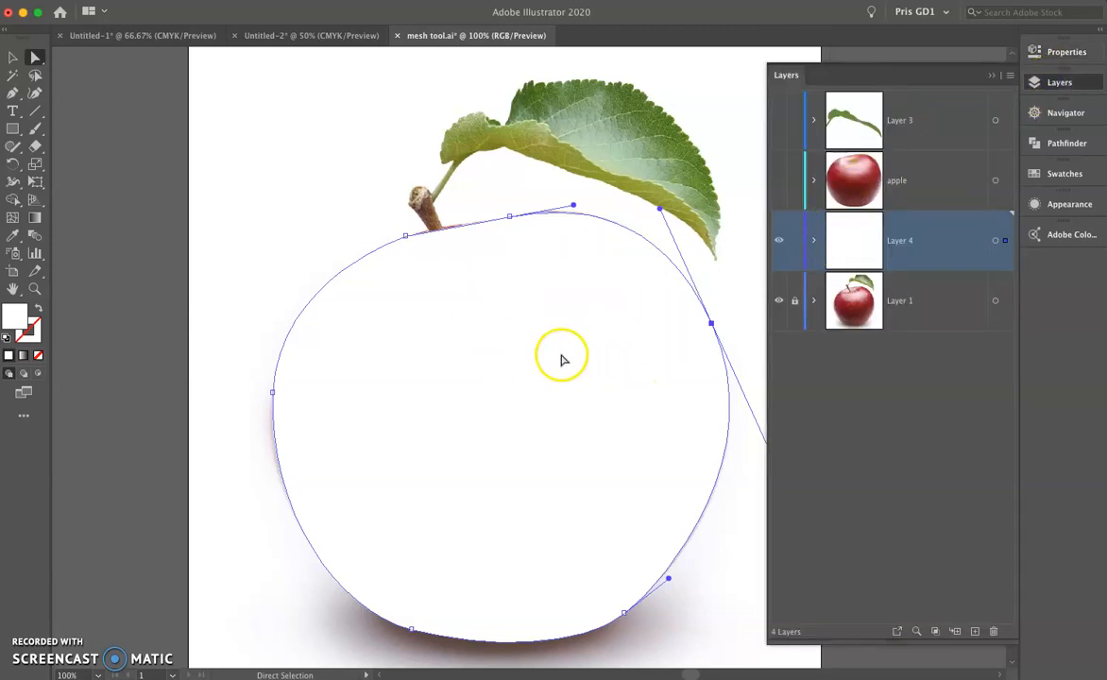
key(v)
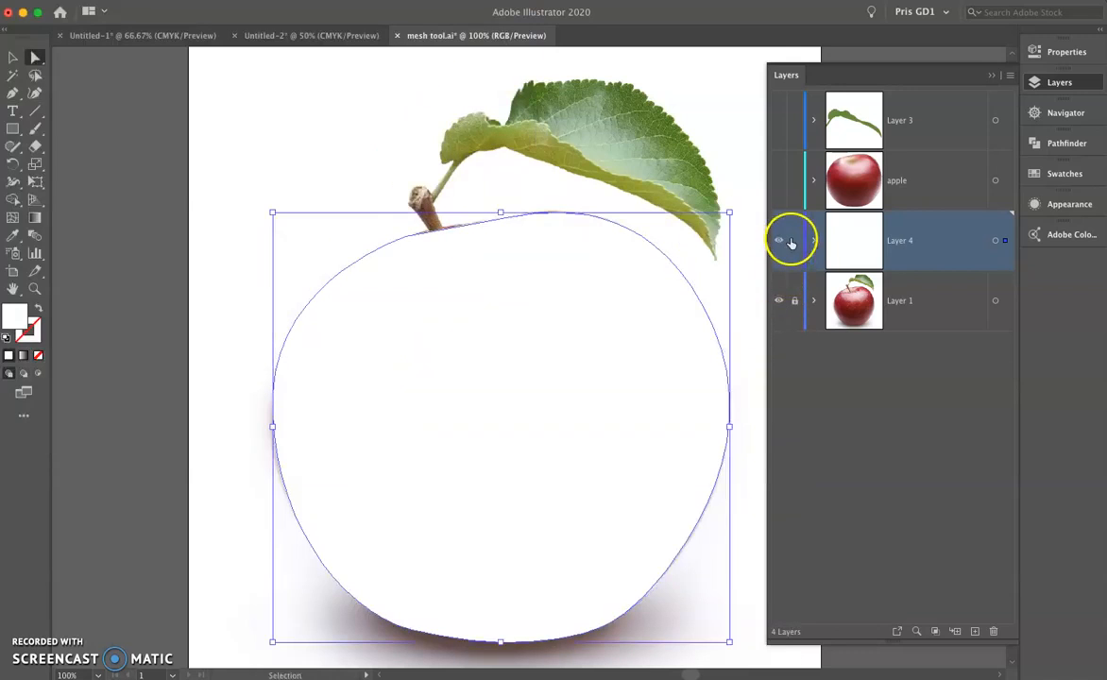
ctrl+click(781, 244)
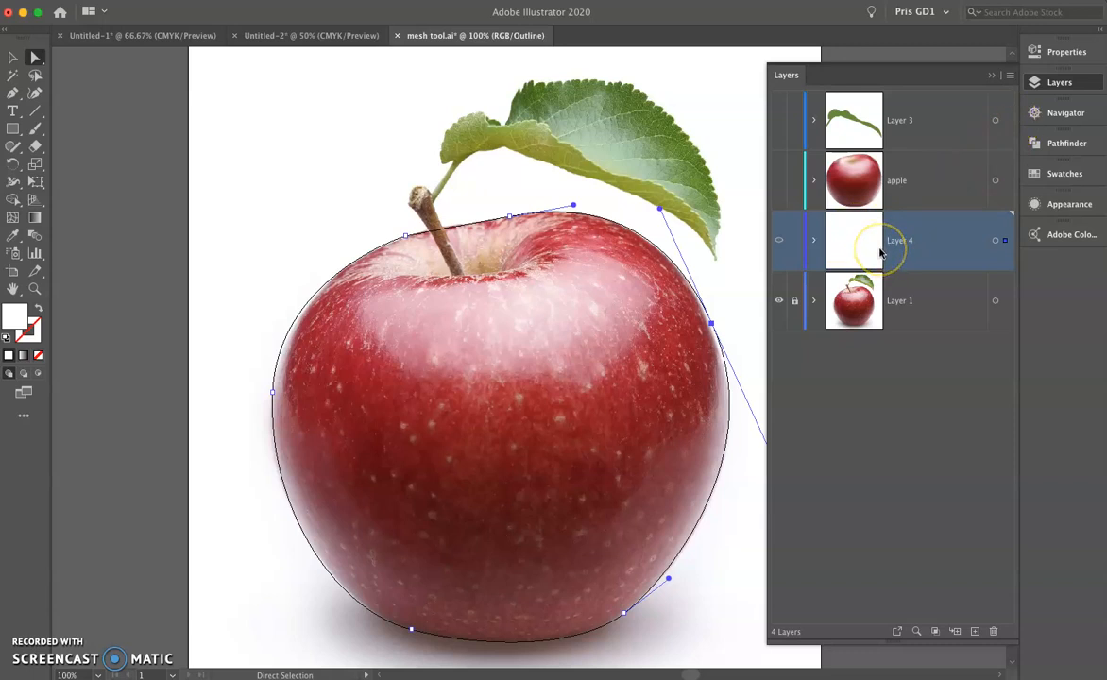
Examine the row size and thumbnail settings in the Layers Panel Options.
click(1011, 75)
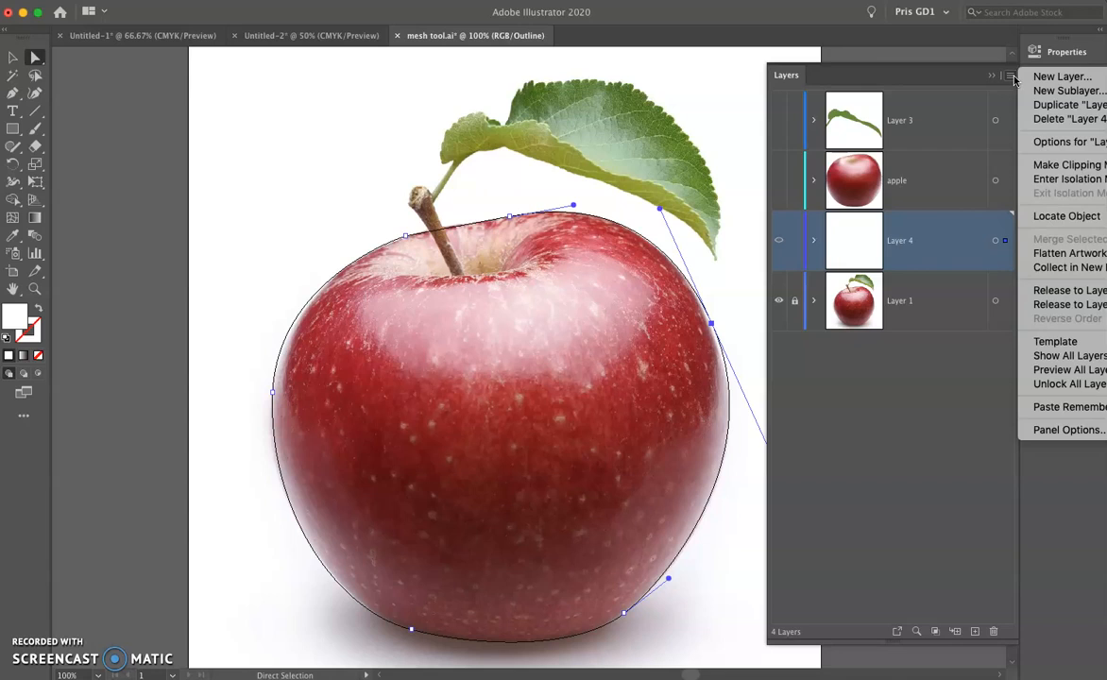
click(1058, 428)
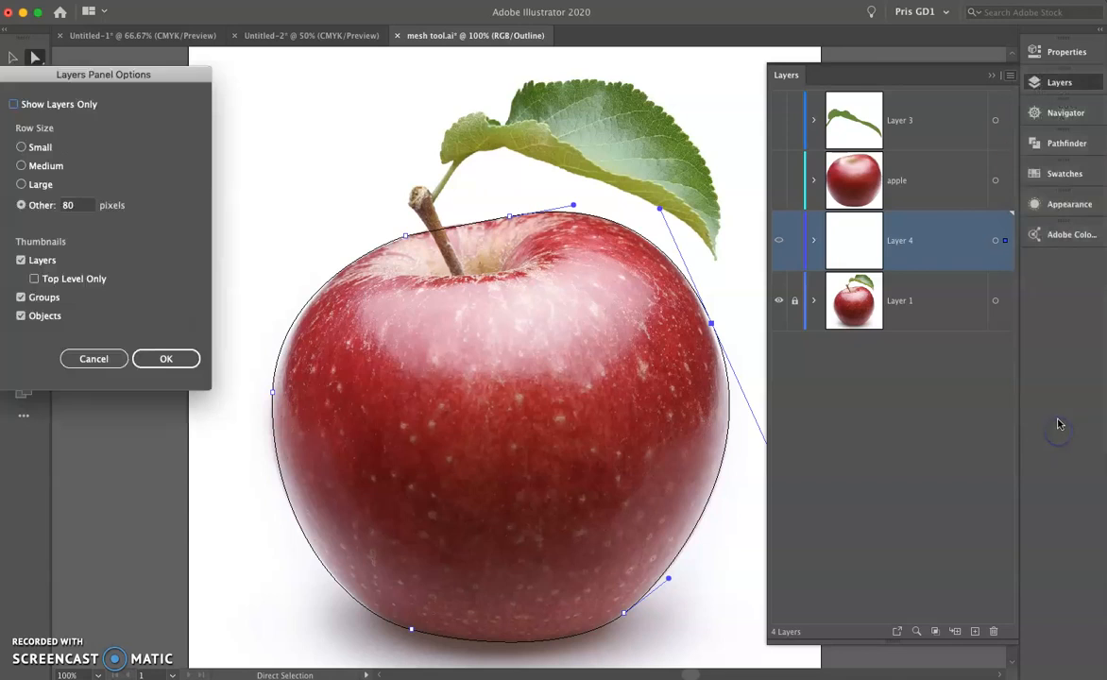
drag(148, 74, 211, 40)
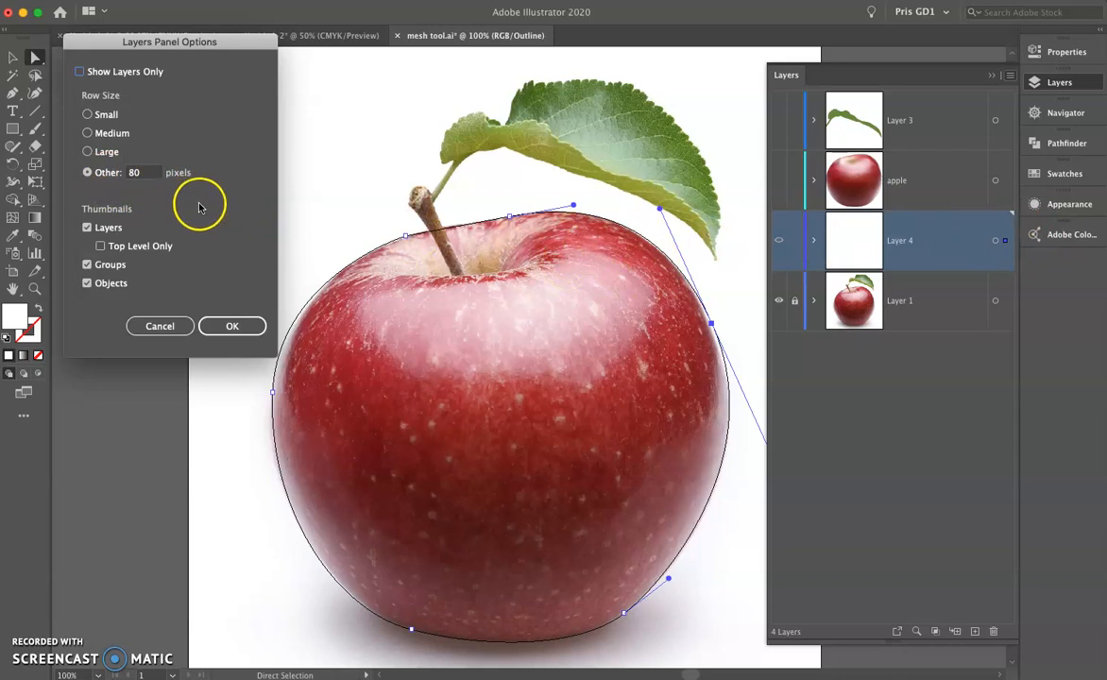
click(159, 325)
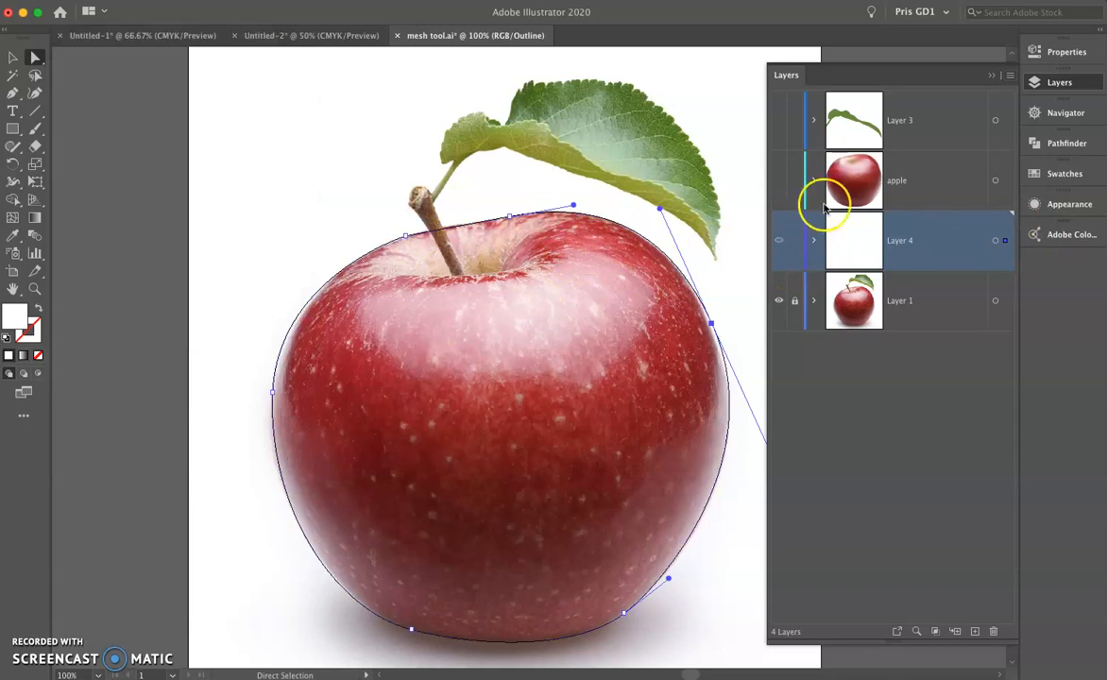
click(1039, 83)
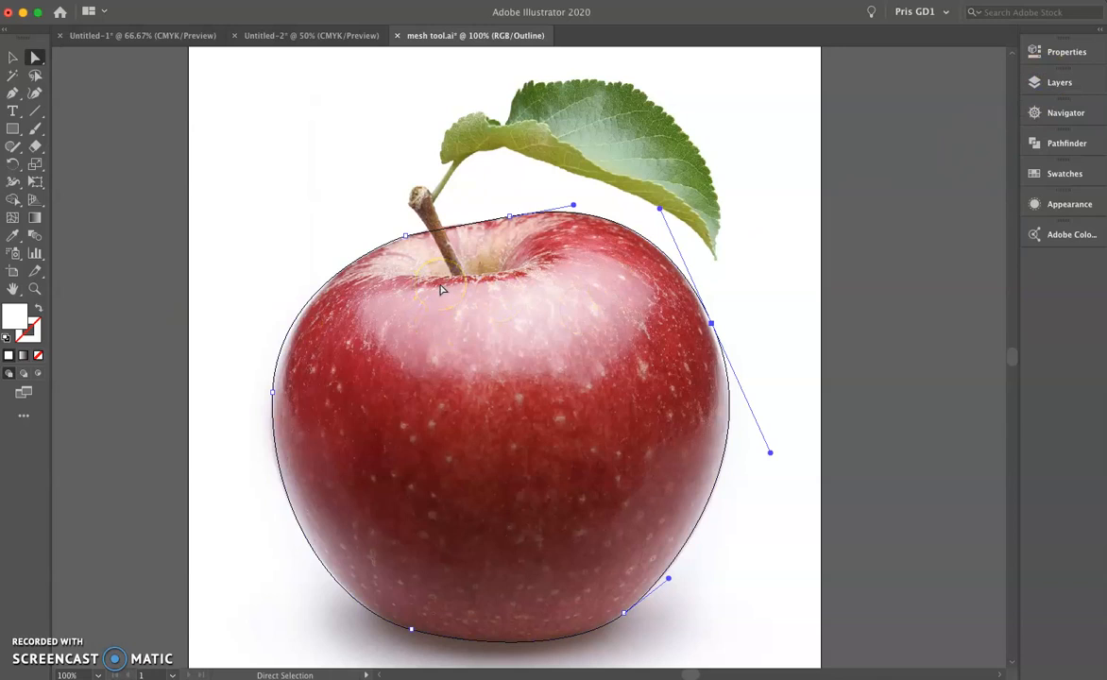
Add horizontal mesh lines across the apple path with the Mesh tool, starting from points on its left edge.
click(13, 218)
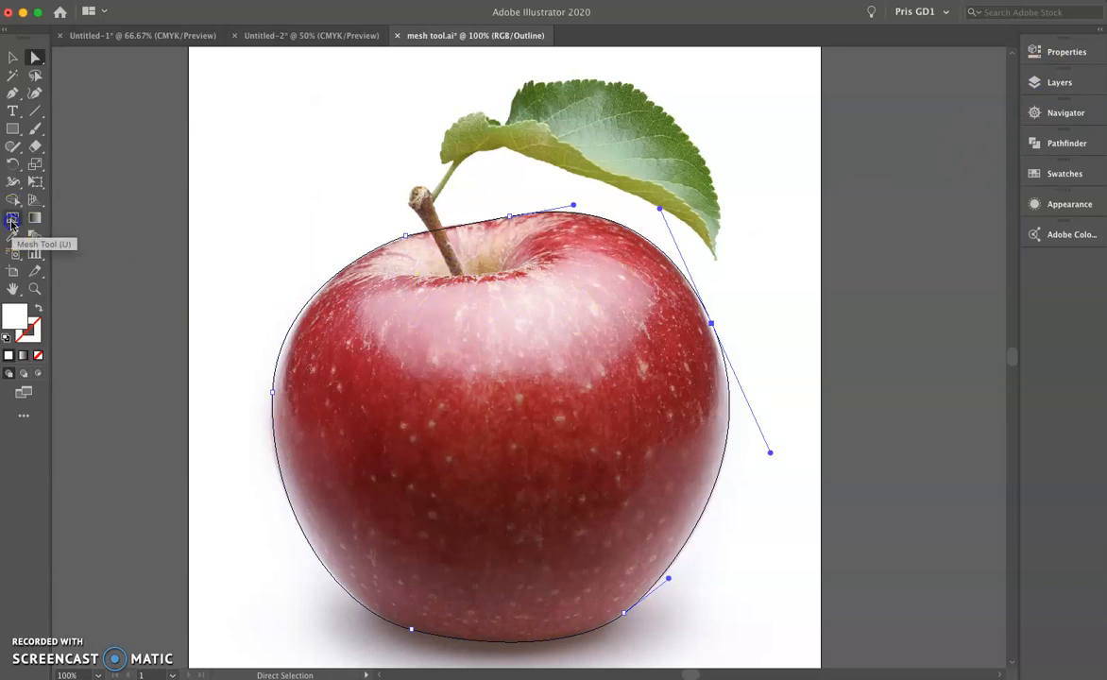
click(12, 218)
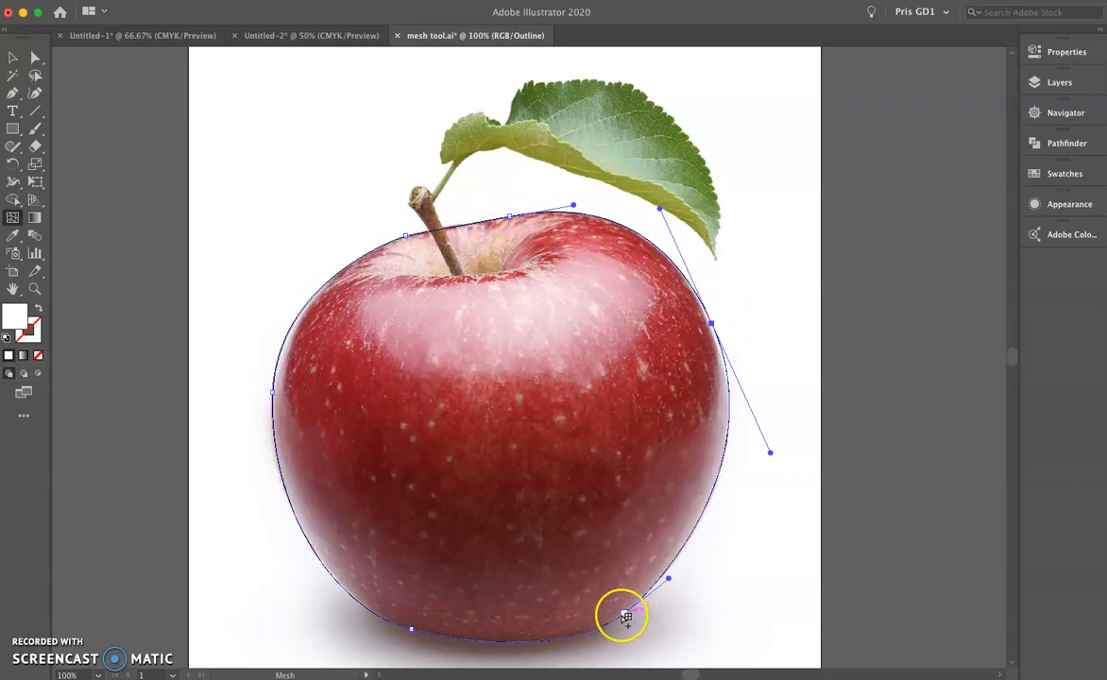
click(275, 392)
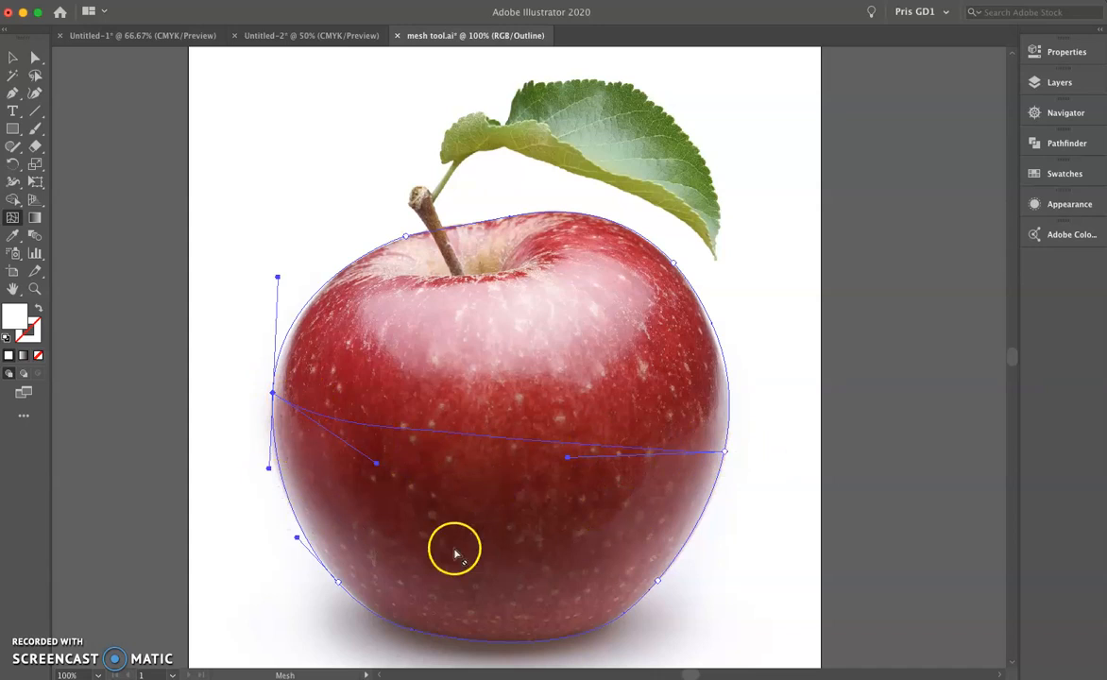
click(296, 515)
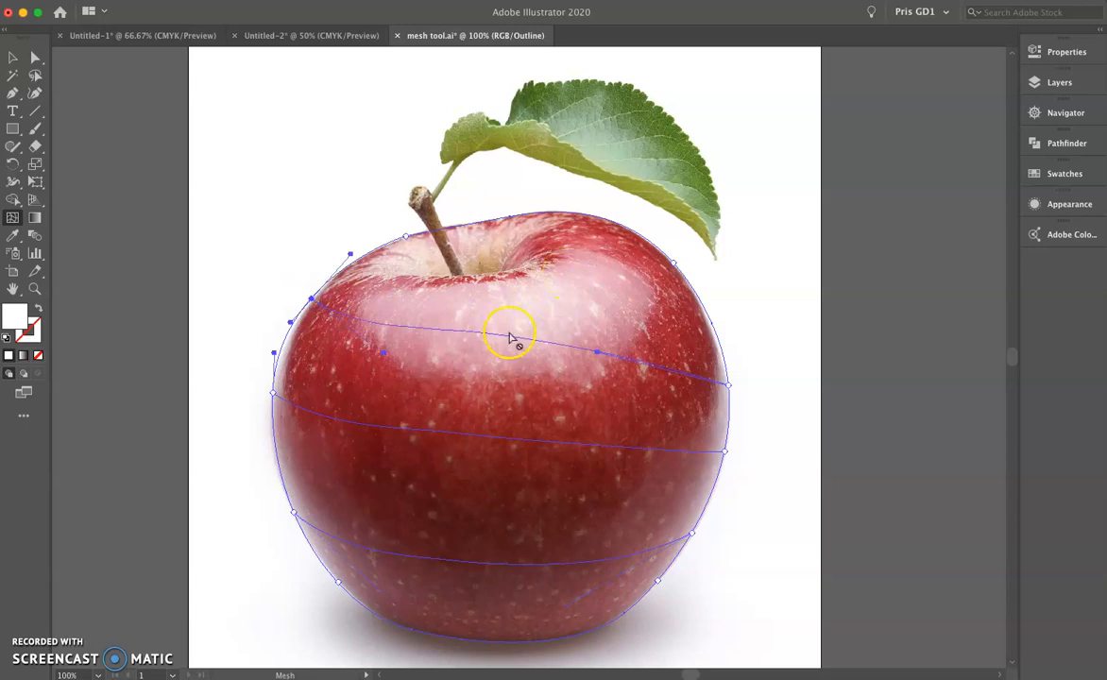
Add four vertical mesh lines across the apple and one more horizontal line below its middle.
click(338, 580)
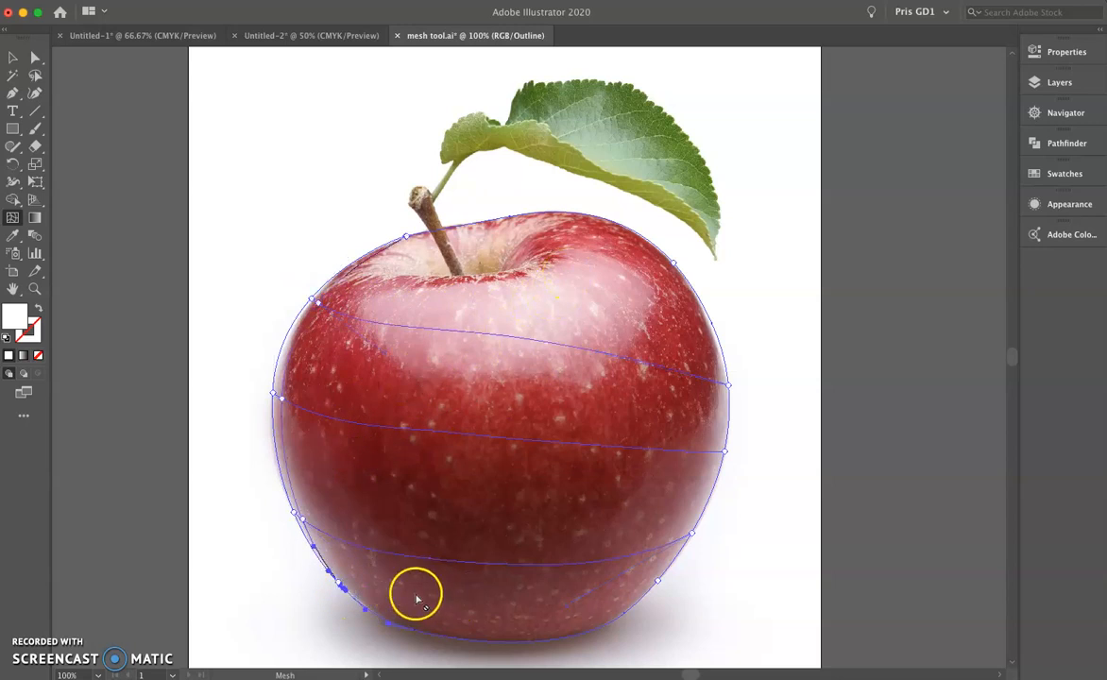
click(464, 227)
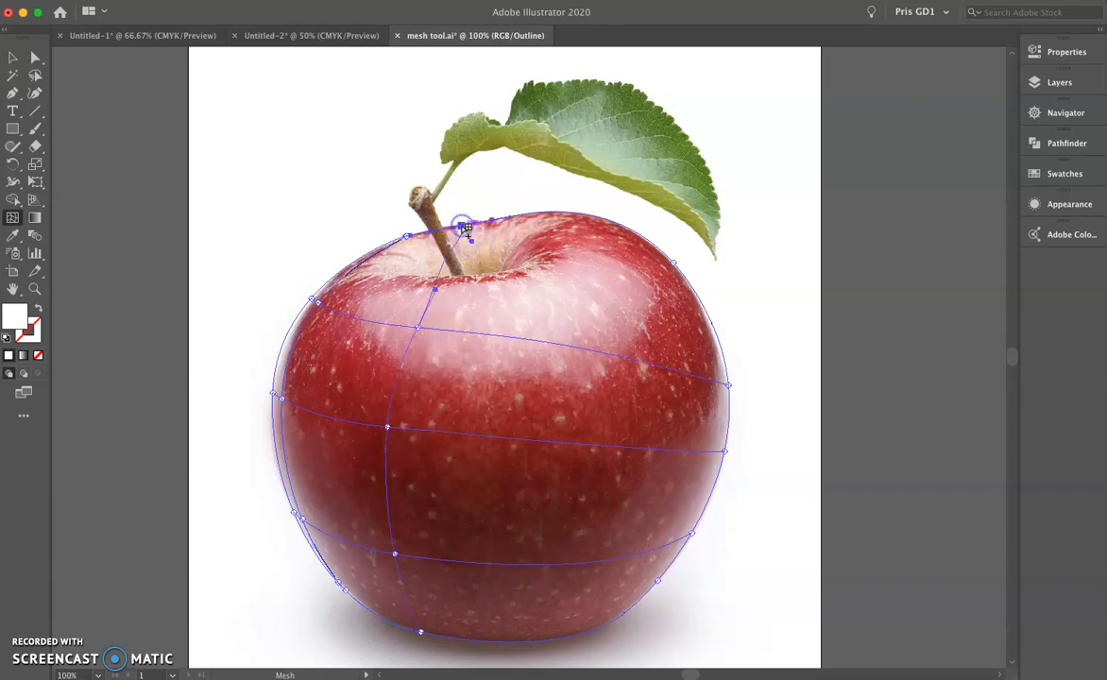
click(546, 216)
click(605, 223)
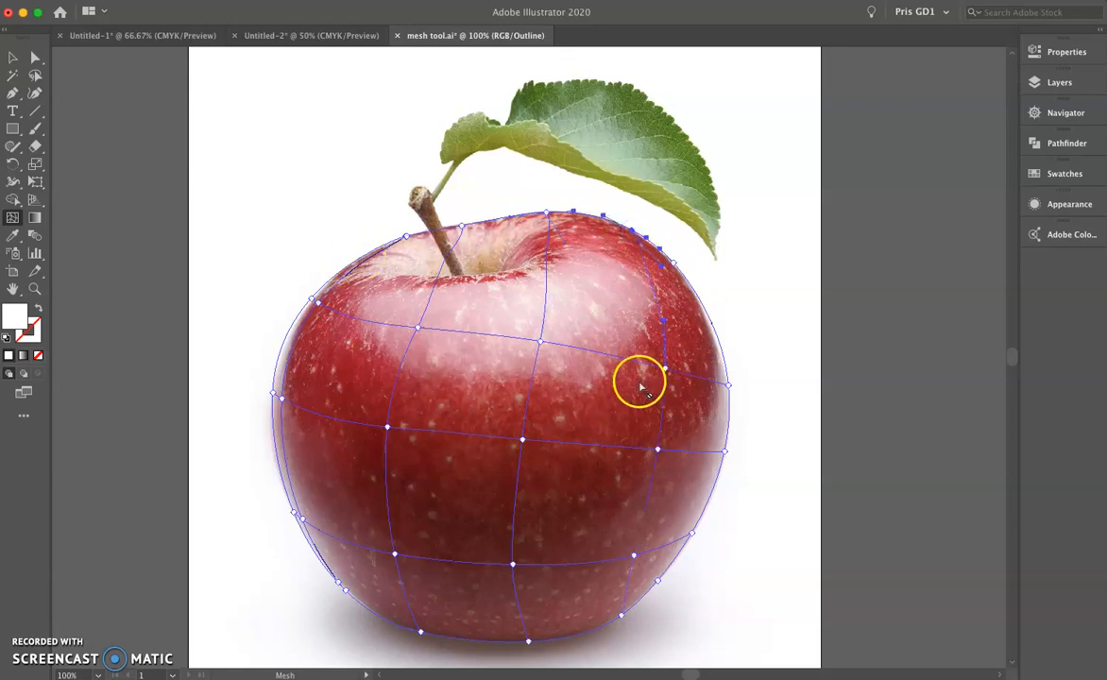
click(279, 454)
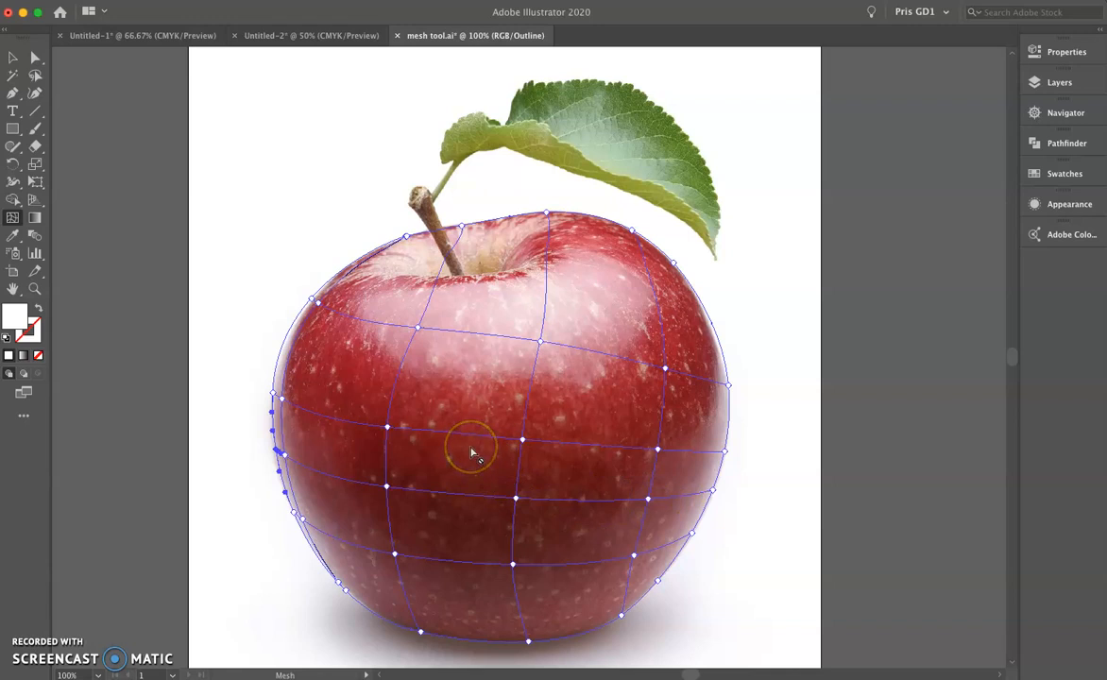
Move the mesh points of the column nearest the apple's left edge inward, away from the outline.
click(36, 57)
drag(281, 397, 293, 411)
drag(285, 460, 299, 460)
drag(307, 526, 320, 527)
drag(297, 407, 302, 407)
drag(322, 303, 340, 313)
drag(302, 405, 314, 413)
drag(301, 461, 315, 469)
drag(319, 527, 326, 532)
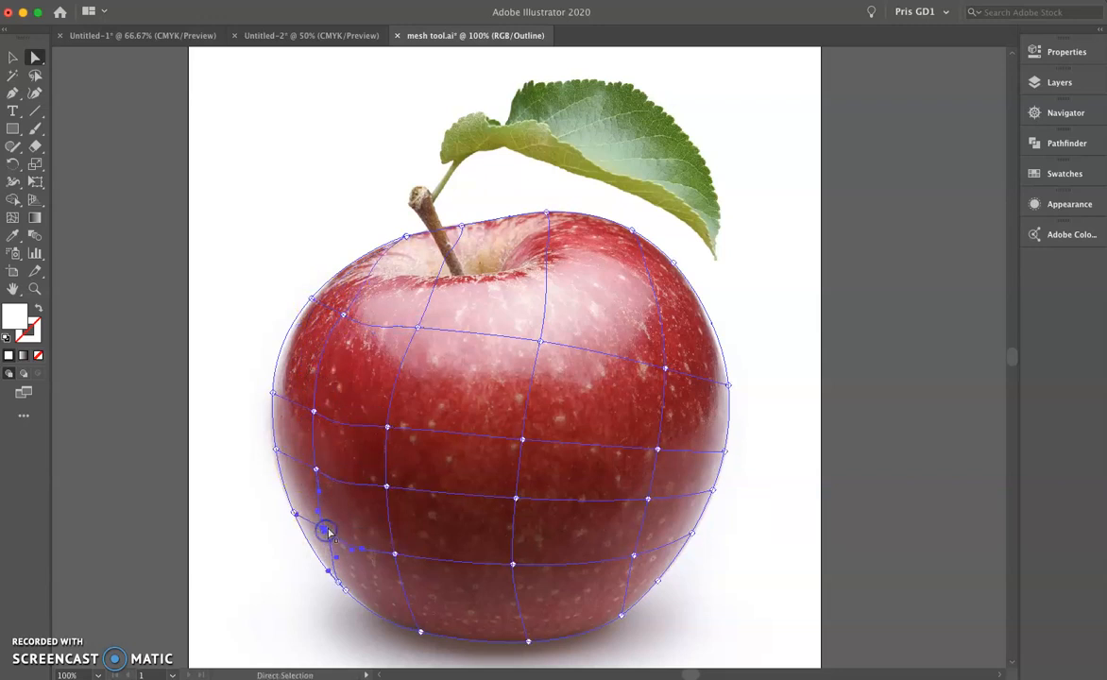
Reposition the leftmost inner column of mesh points close to the apple's left contour, including its bottom point.
drag(396, 561, 361, 606)
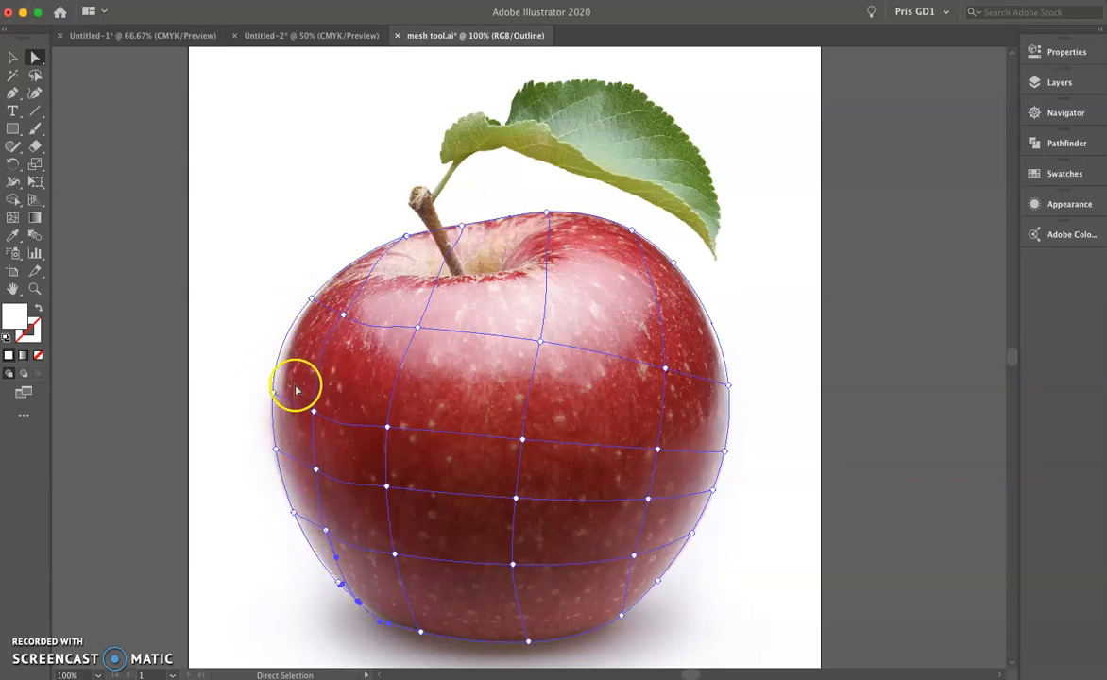
drag(315, 415, 286, 396)
click(348, 343)
click(320, 304)
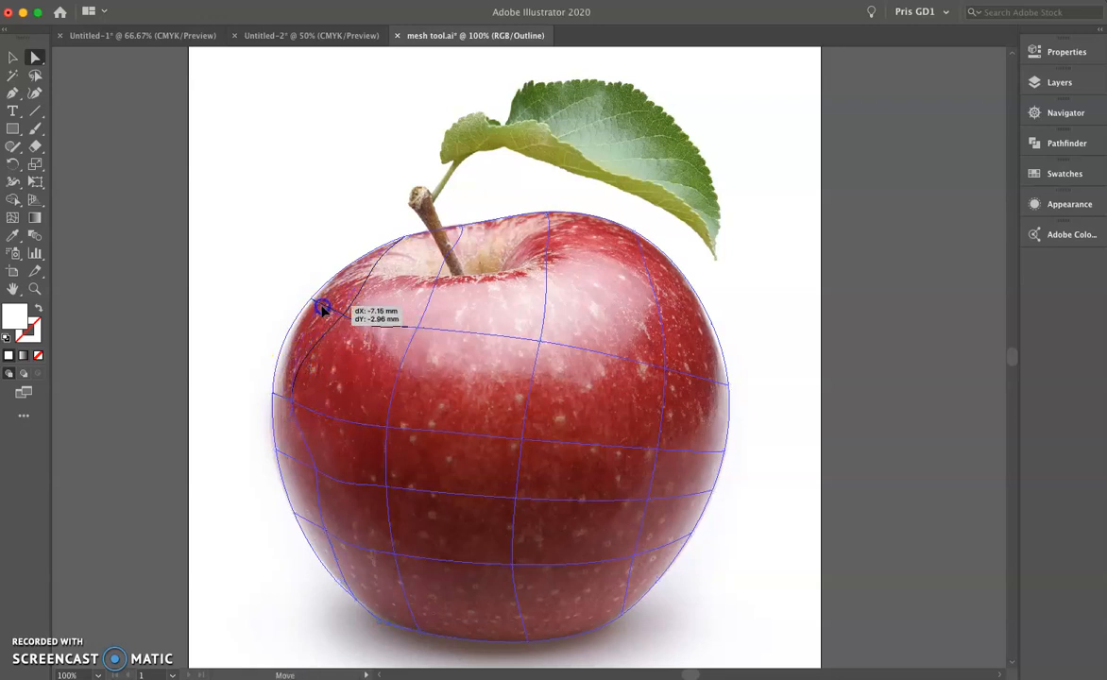
drag(318, 466, 298, 464)
drag(326, 532, 321, 526)
Shift the second inner column of mesh points towards the left edge and adjust its handles to follow the apple's curvature.
drag(388, 487, 326, 482)
drag(388, 429, 346, 413)
drag(417, 327, 368, 335)
mouse_move(469, 244)
mouse_down()
mouse_move(438, 247)
mouse_move(450, 243)
mouse_up()
drag(396, 279, 388, 284)
drag(395, 556, 361, 529)
click(342, 551)
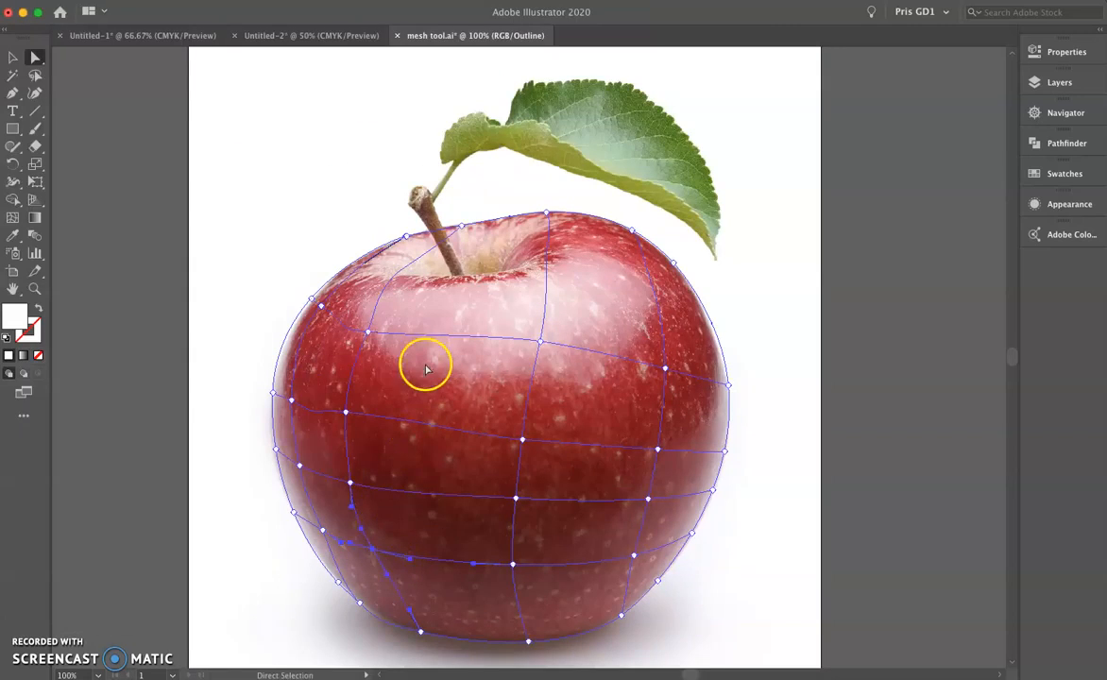
Adjust the handles of the mesh point at the highlight's left side and move the central highlight point slightly upward.
click(368, 332)
mouse_move(334, 329)
mouse_down()
mouse_move(350, 325)
mouse_move(334, 316)
mouse_move(348, 323)
mouse_up()
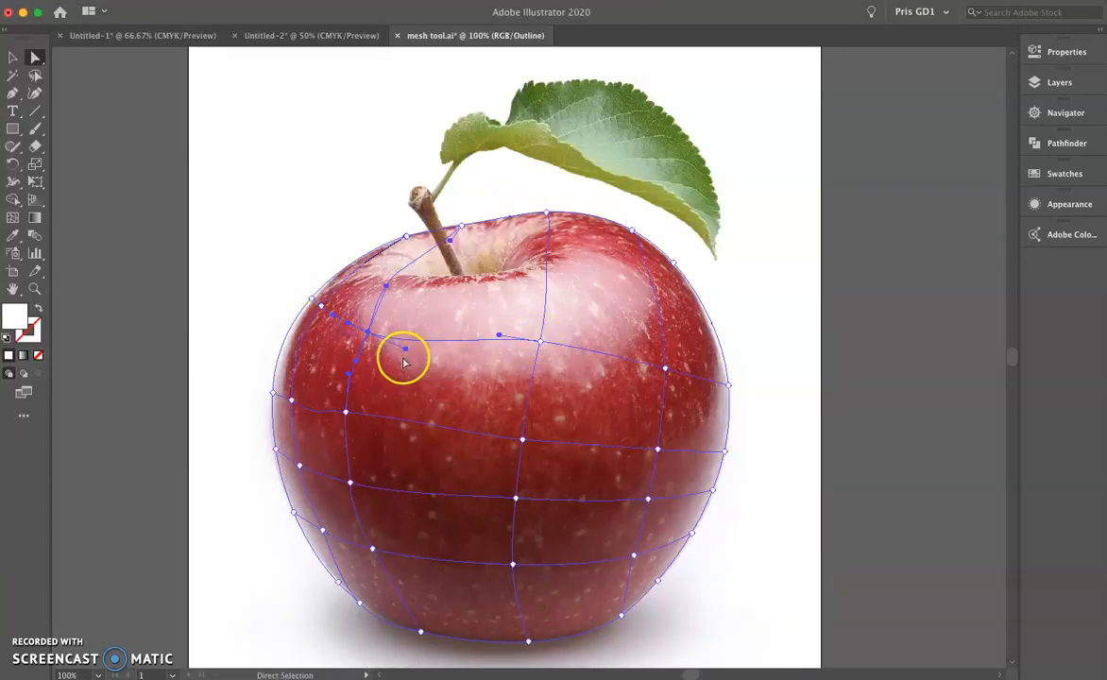
drag(406, 349, 403, 340)
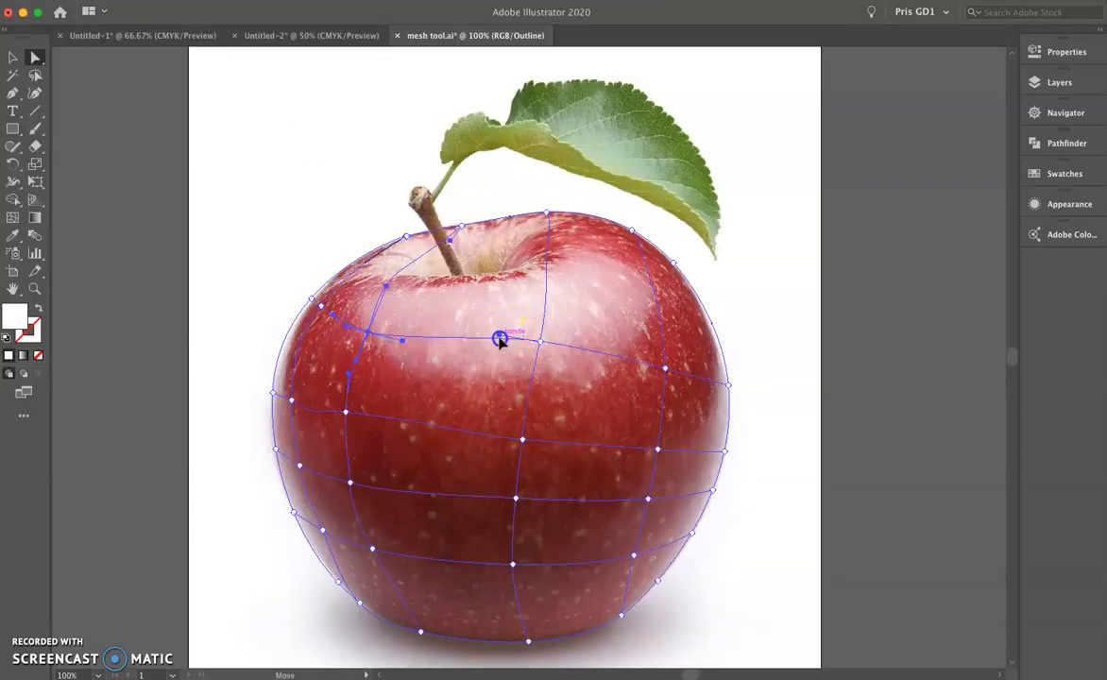
drag(538, 340, 539, 334)
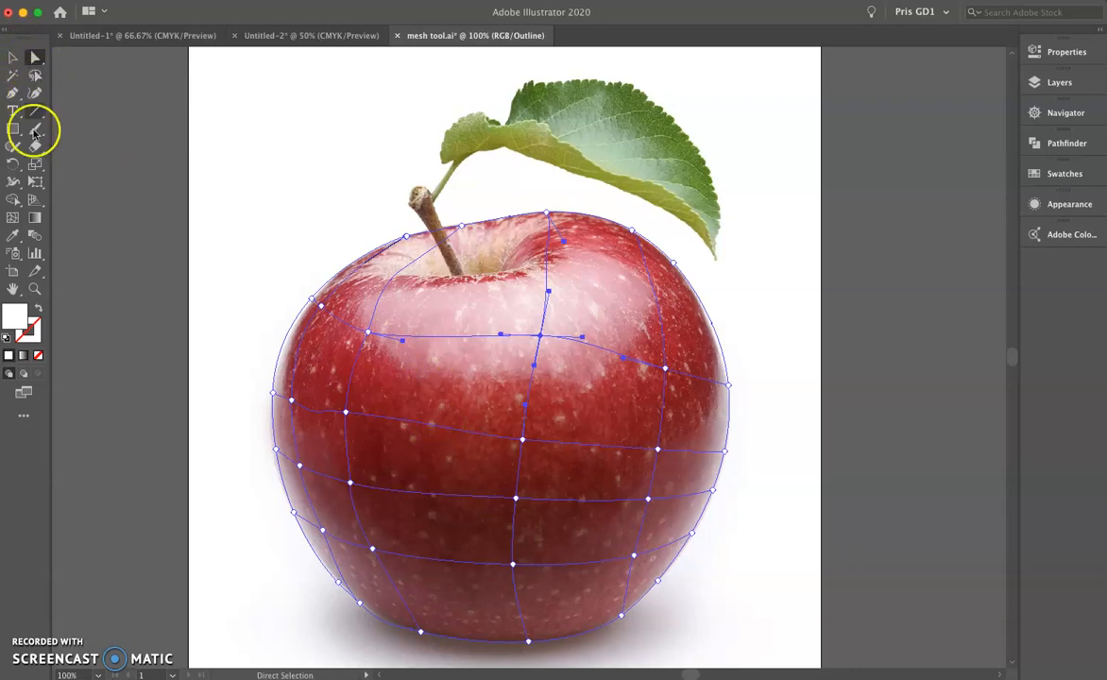
Colour the central mesh point just below the highlight with the red sampled from the photo at that spot.
click(13, 236)
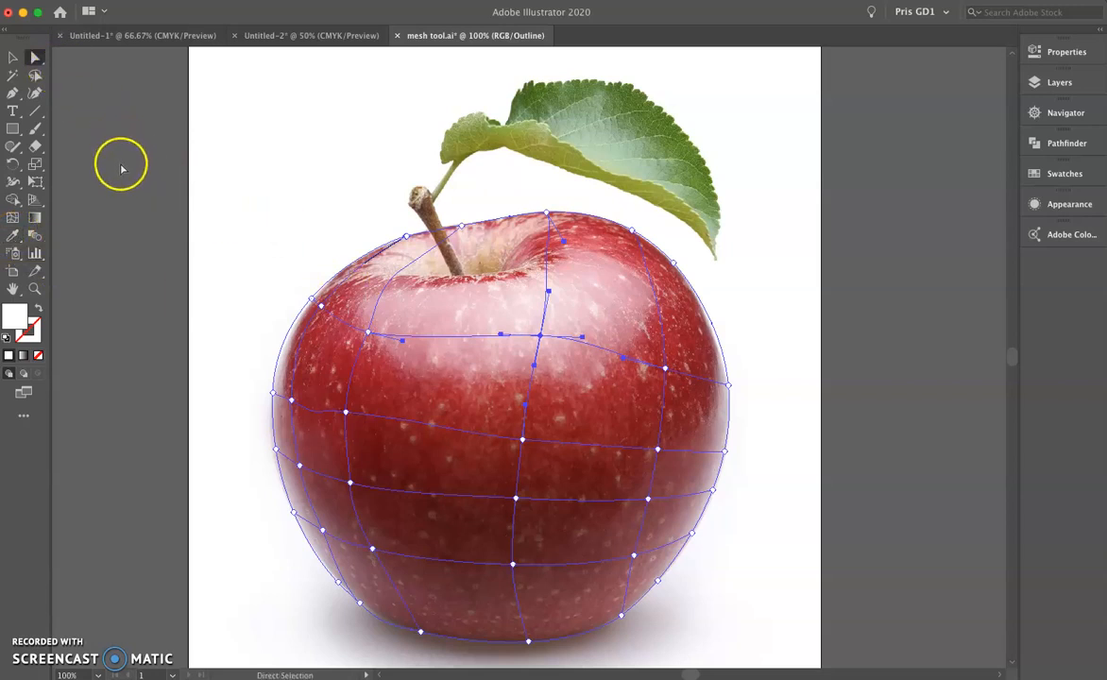
key(i)
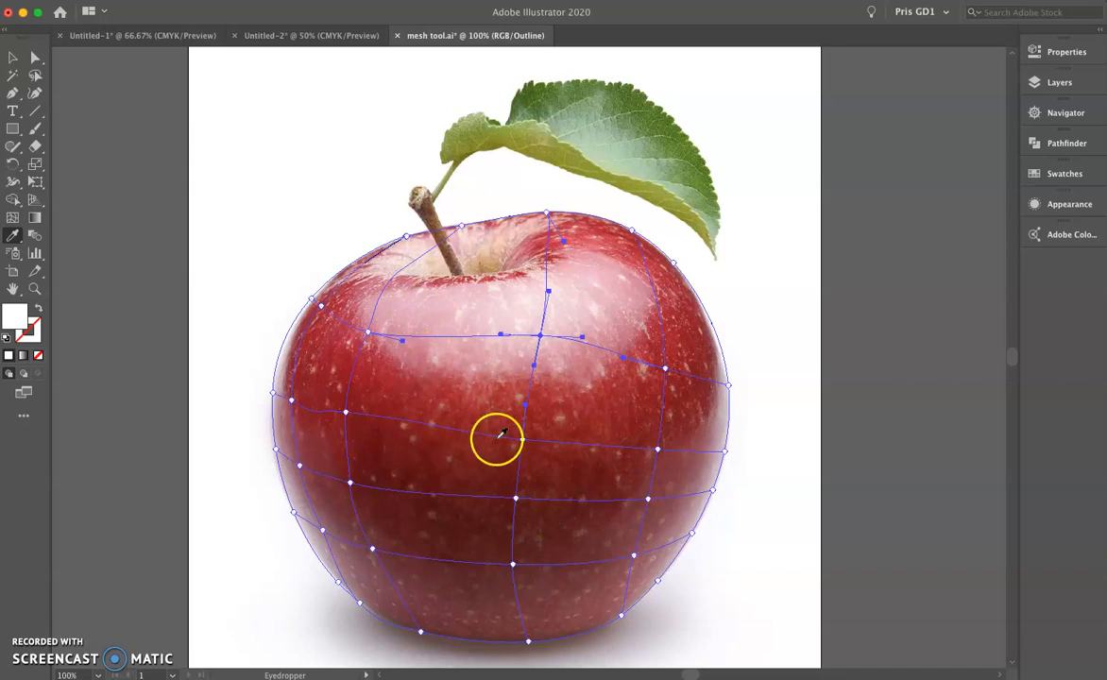
click(1060, 83)
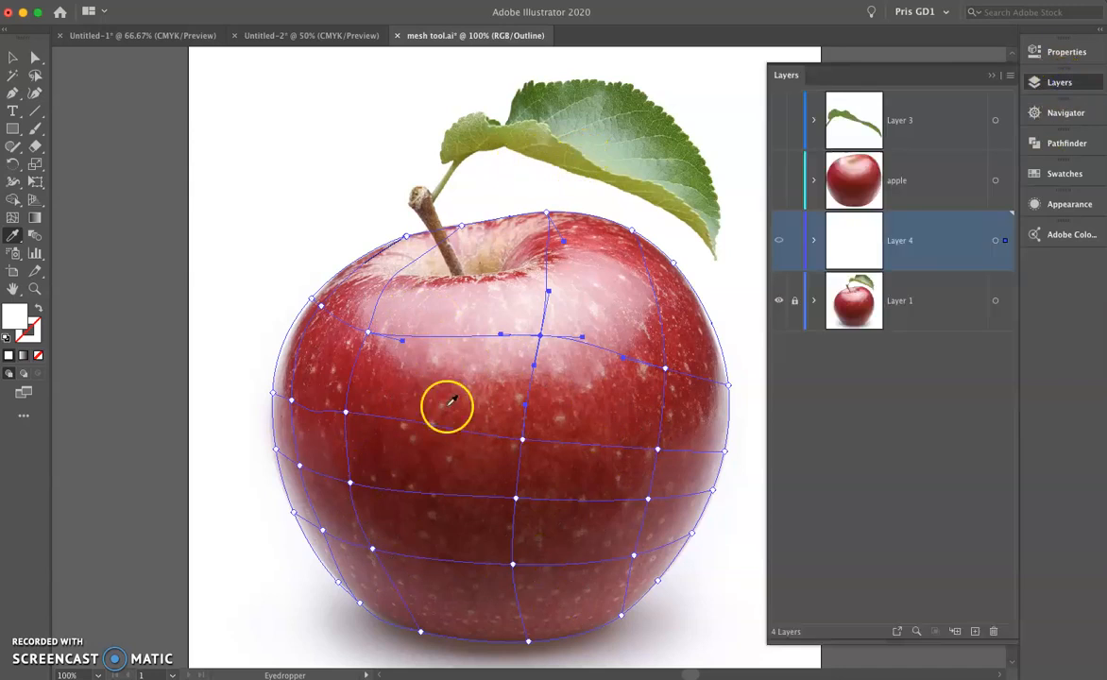
key(a)
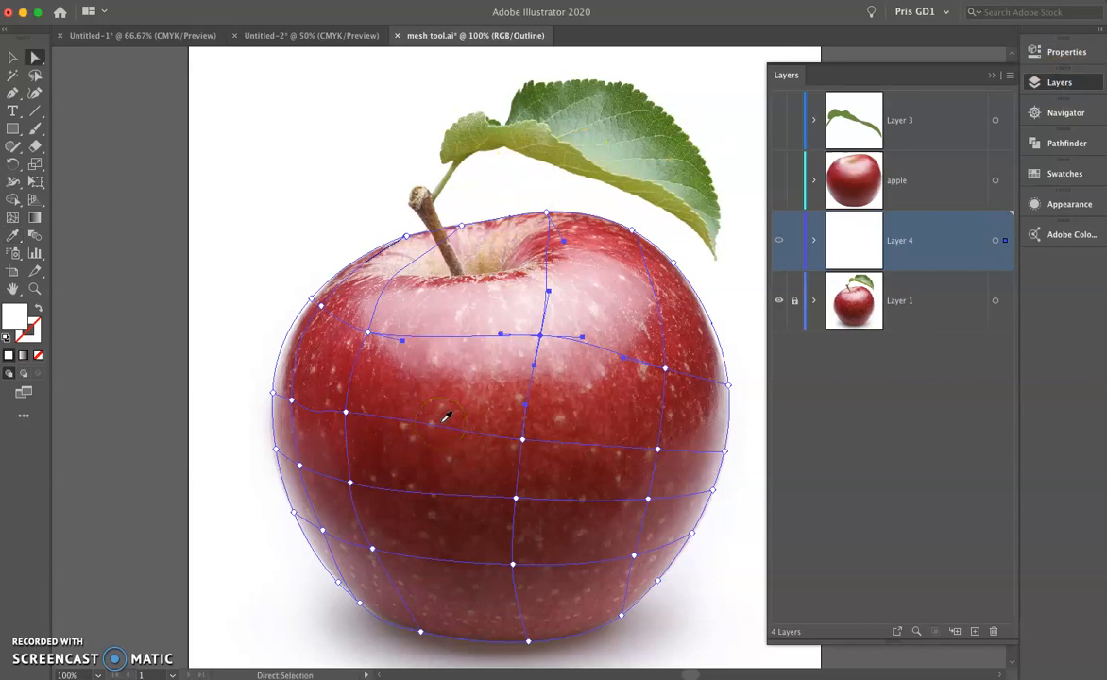
click(522, 440)
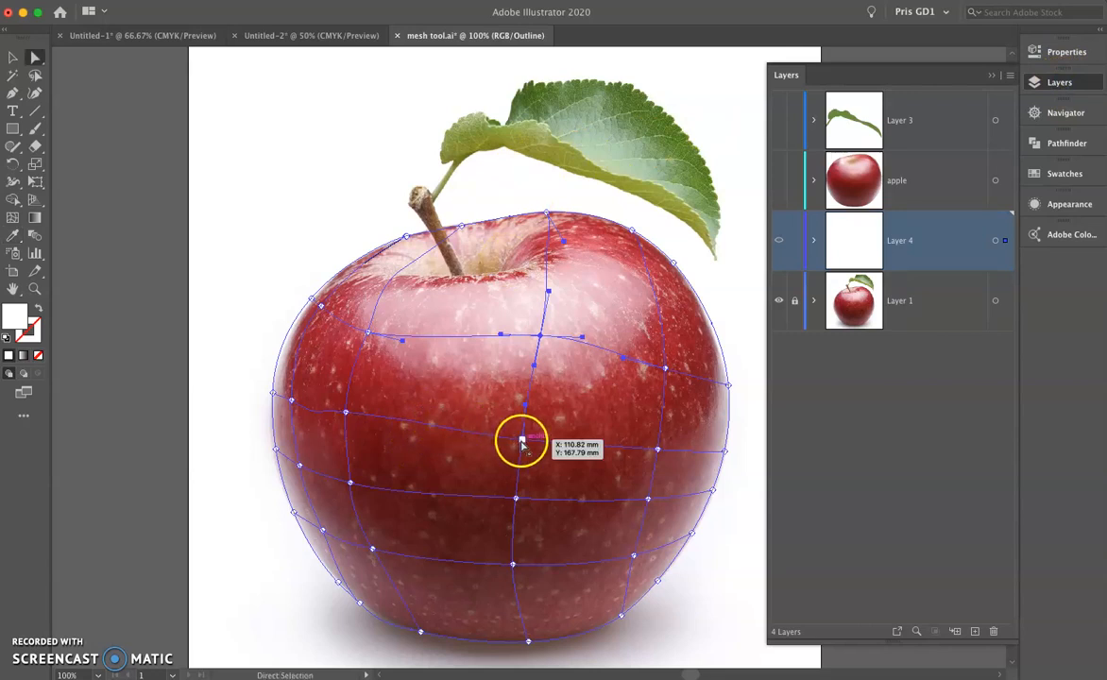
scroll(553, 457, up, 6)
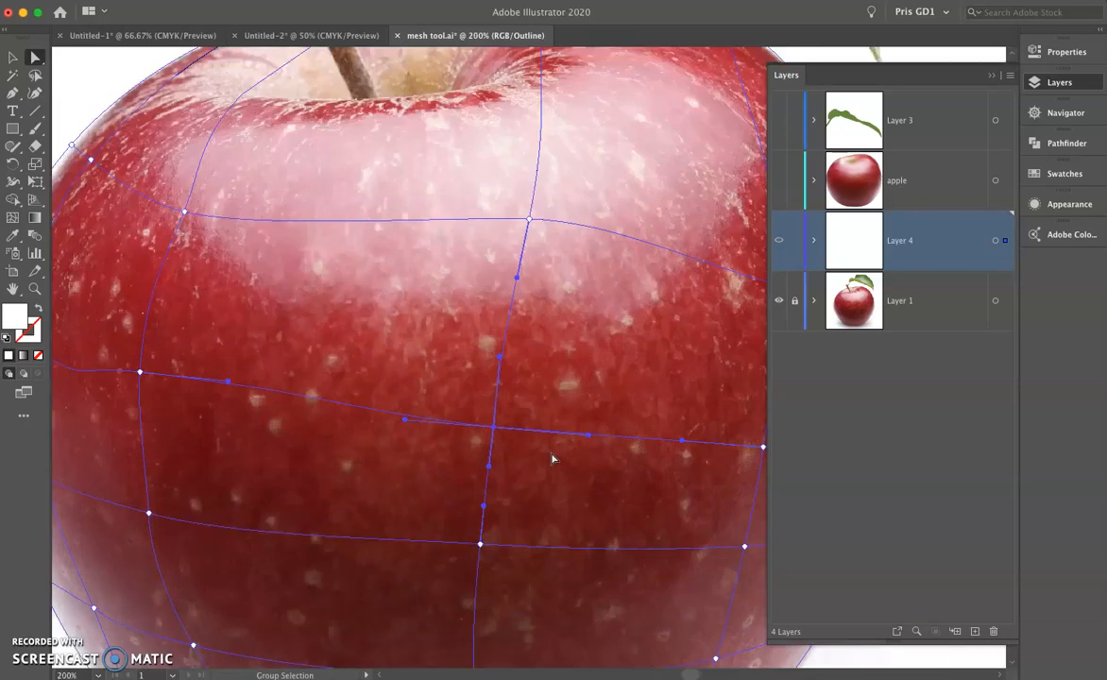
drag(550, 456, 496, 410)
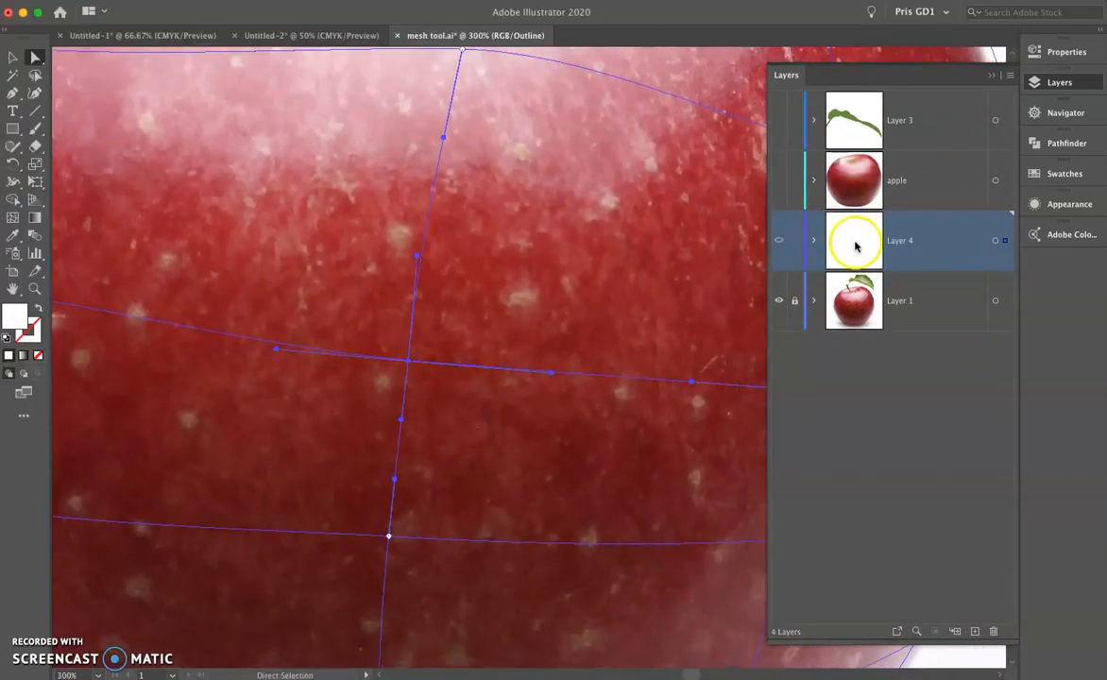
key(i)
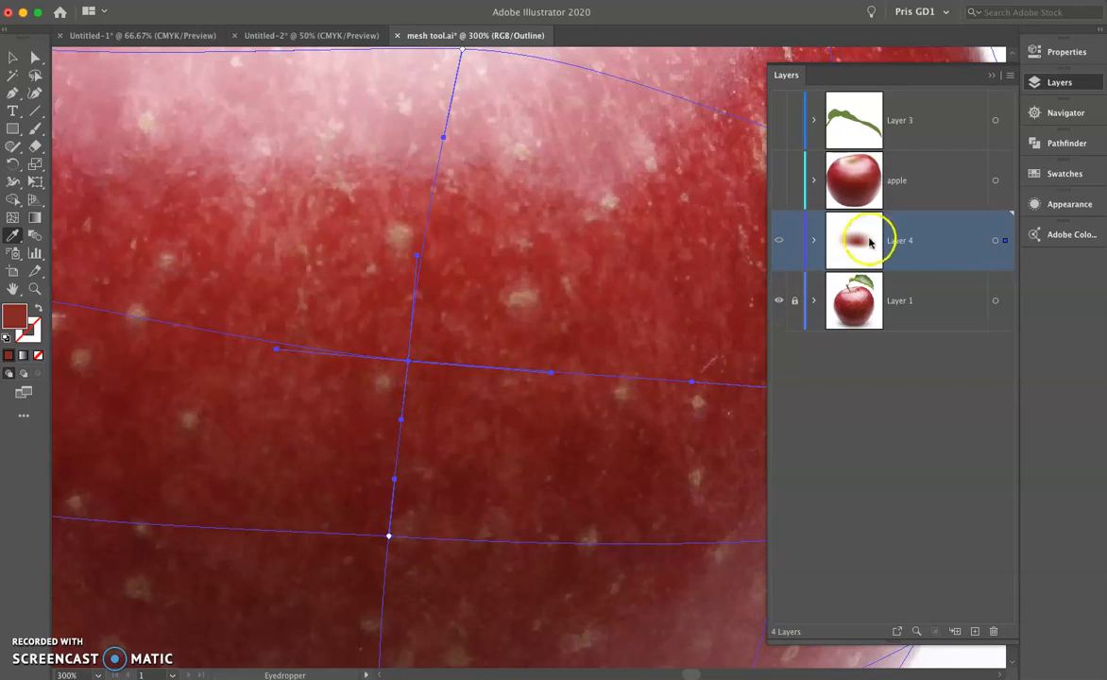
Colour the next mesh point down in the central column with the dark red sampled from the photo beneath it.
scroll(576, 315, down, 3)
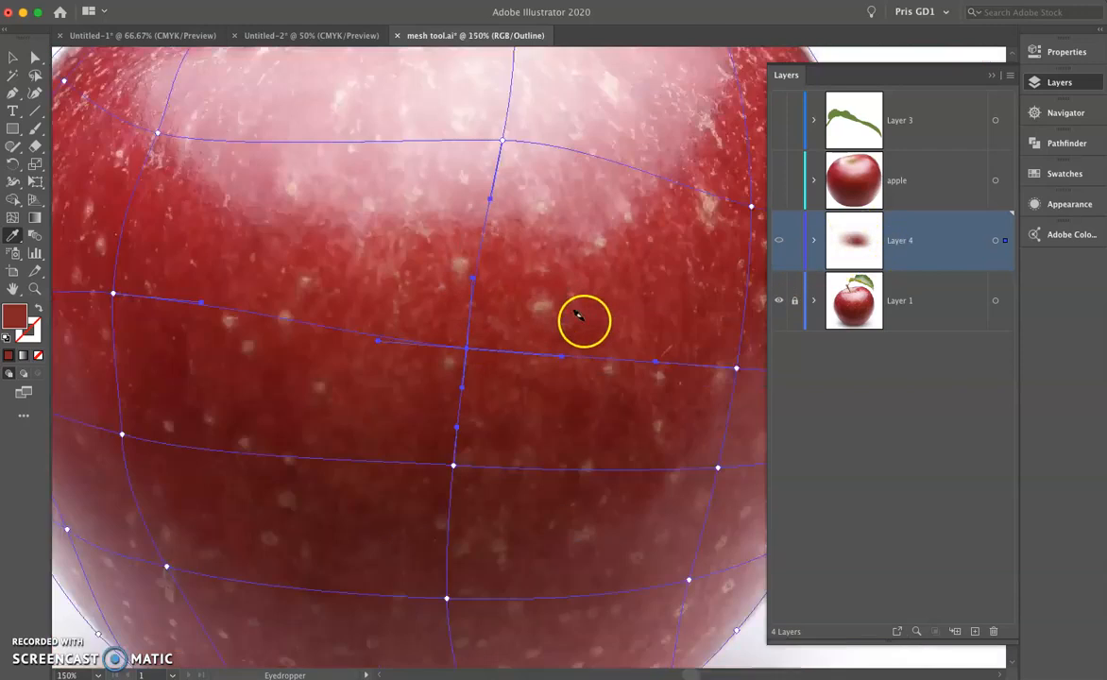
scroll(588, 326, right, 3)
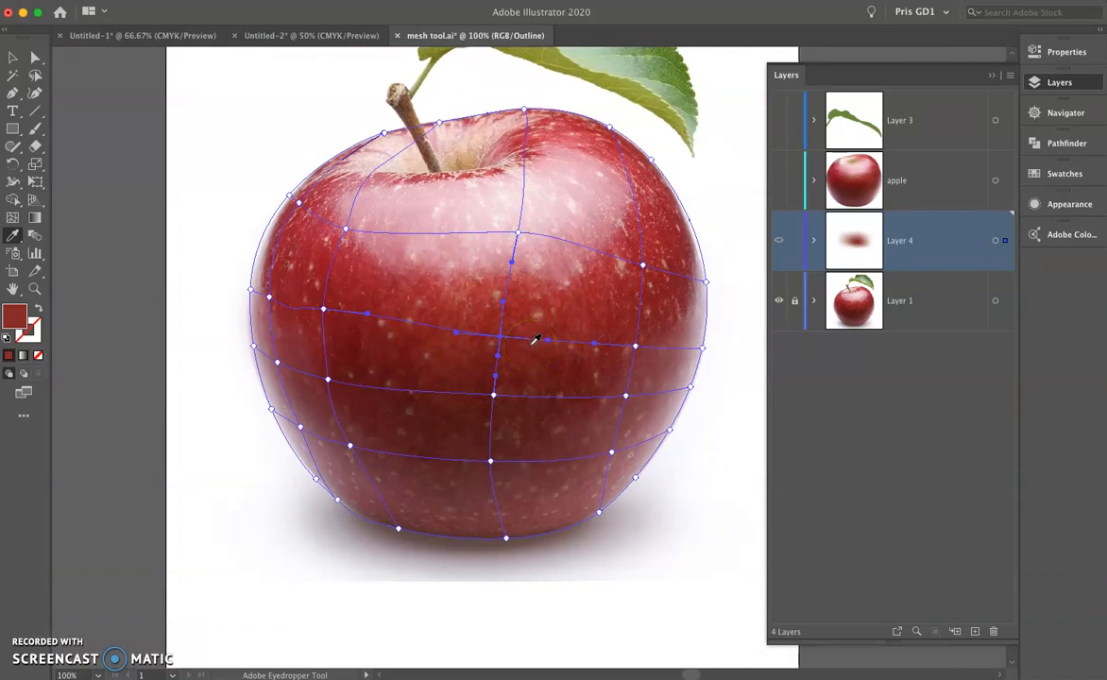
key(a)
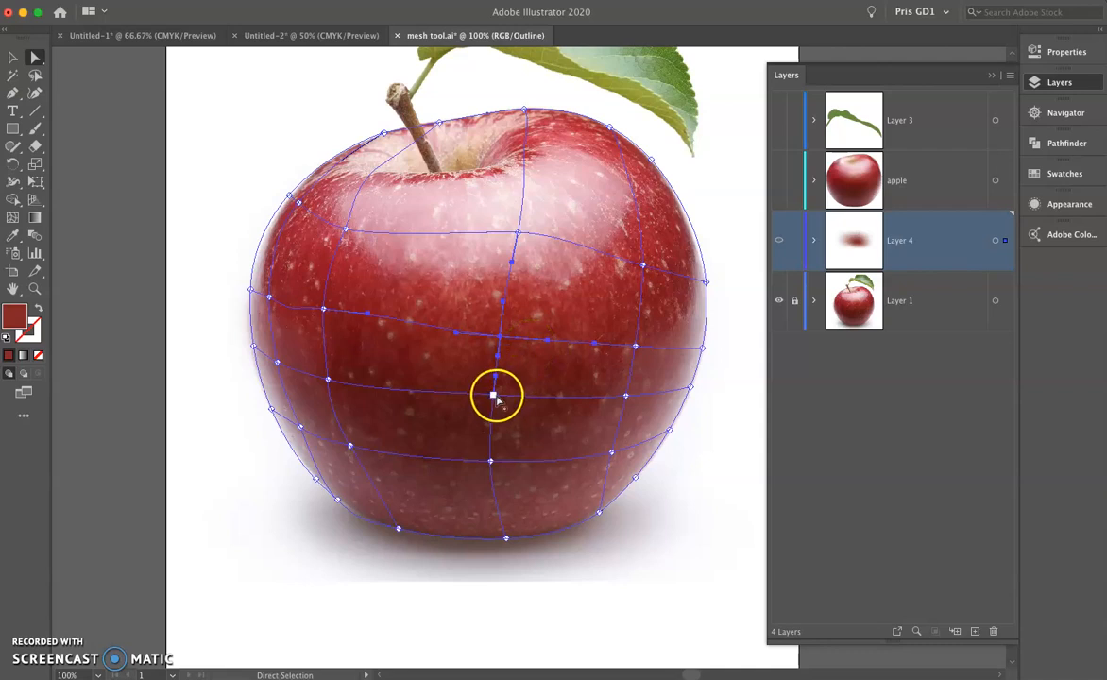
click(494, 395)
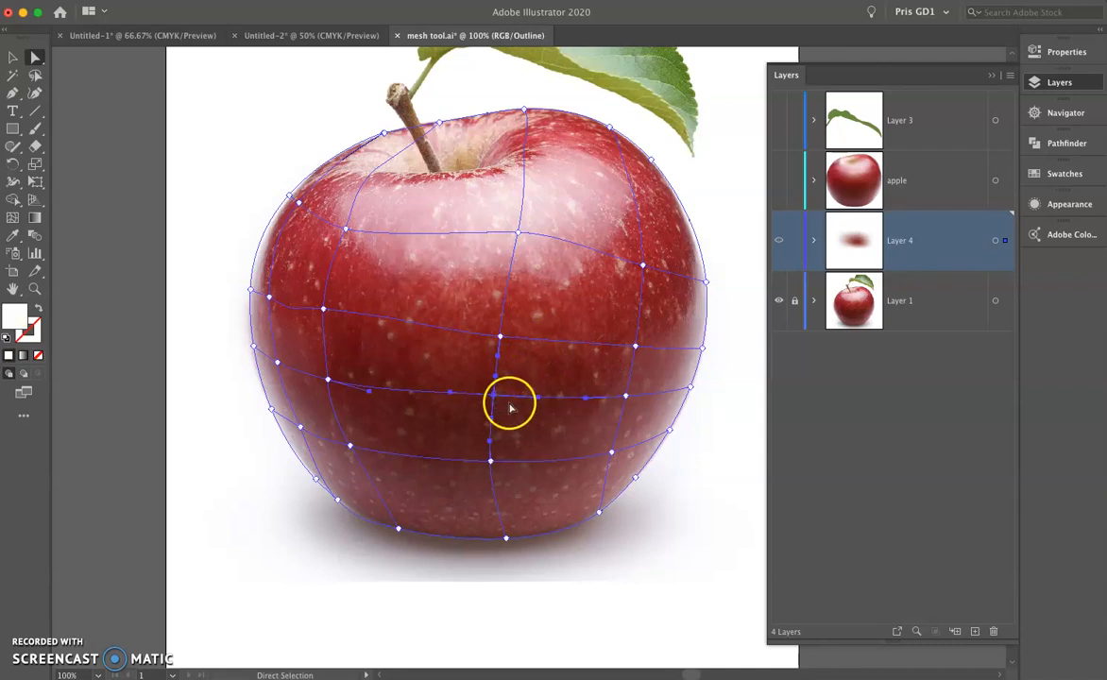
key(i)
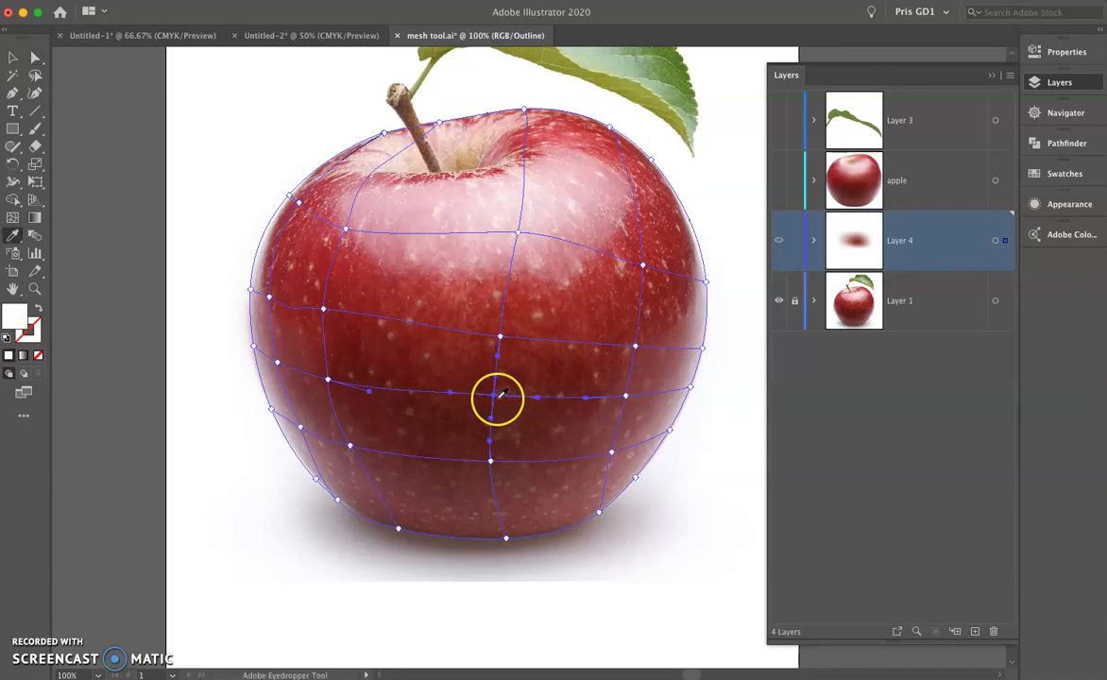
click(497, 397)
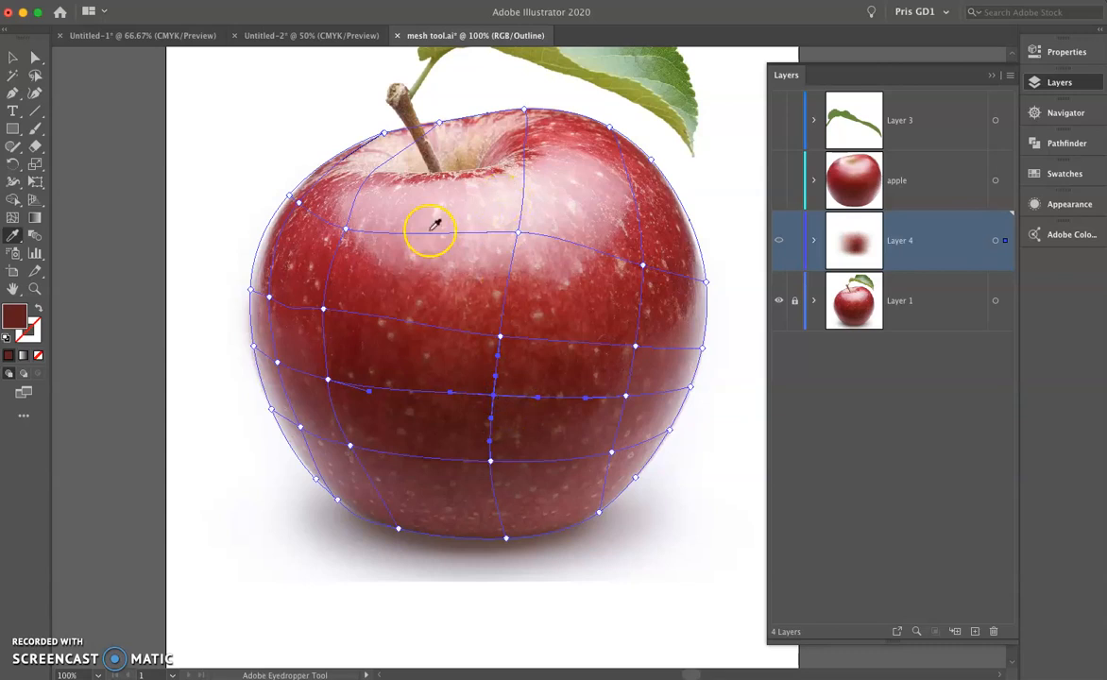
Colour the mesh point at the highlight's left side with the pink sampled from the photo.
key(a)
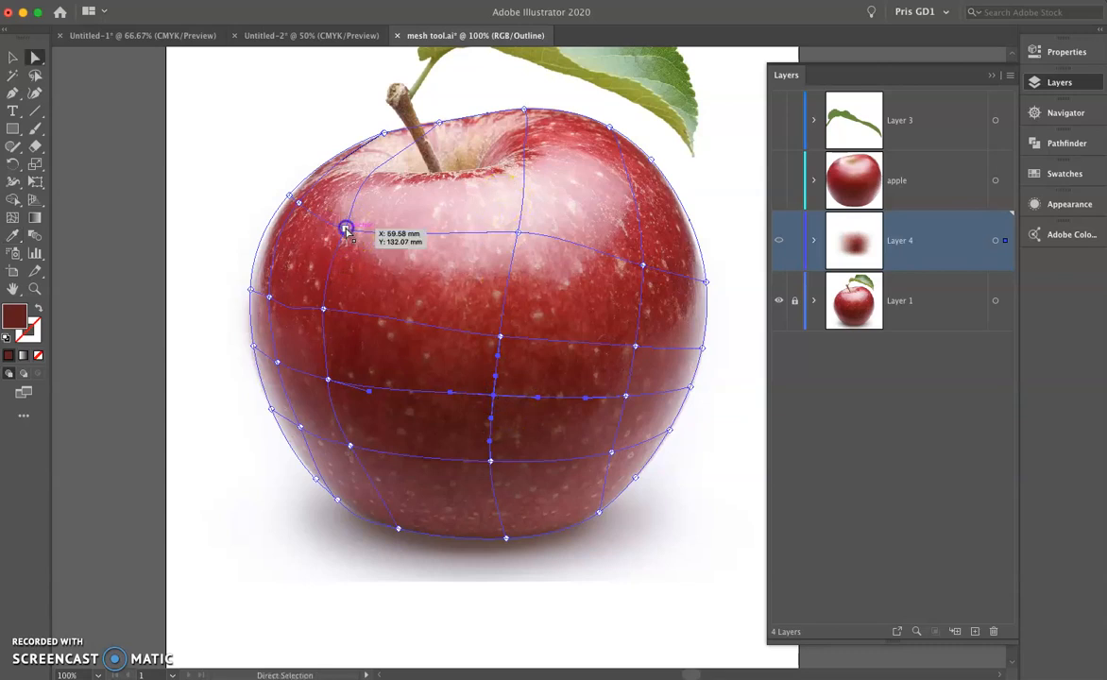
click(346, 228)
key(i)
click(372, 267)
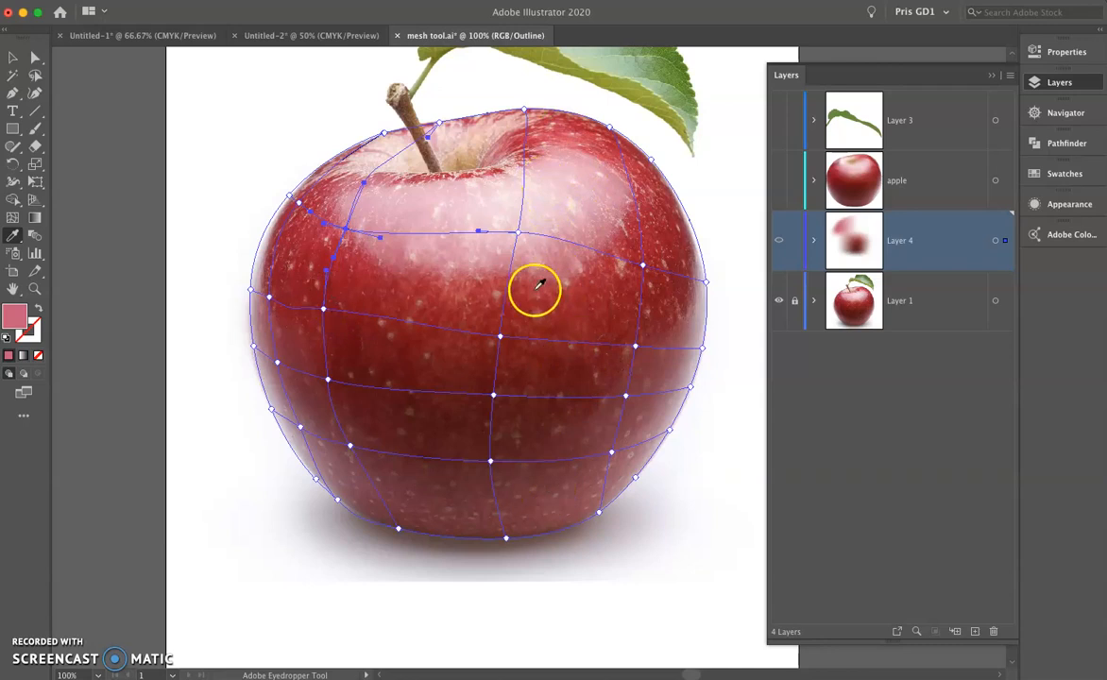
Hide Layer 4 and toggle the apple layer's visibility to compare the finished mesh apple with the original photo.
click(778, 242)
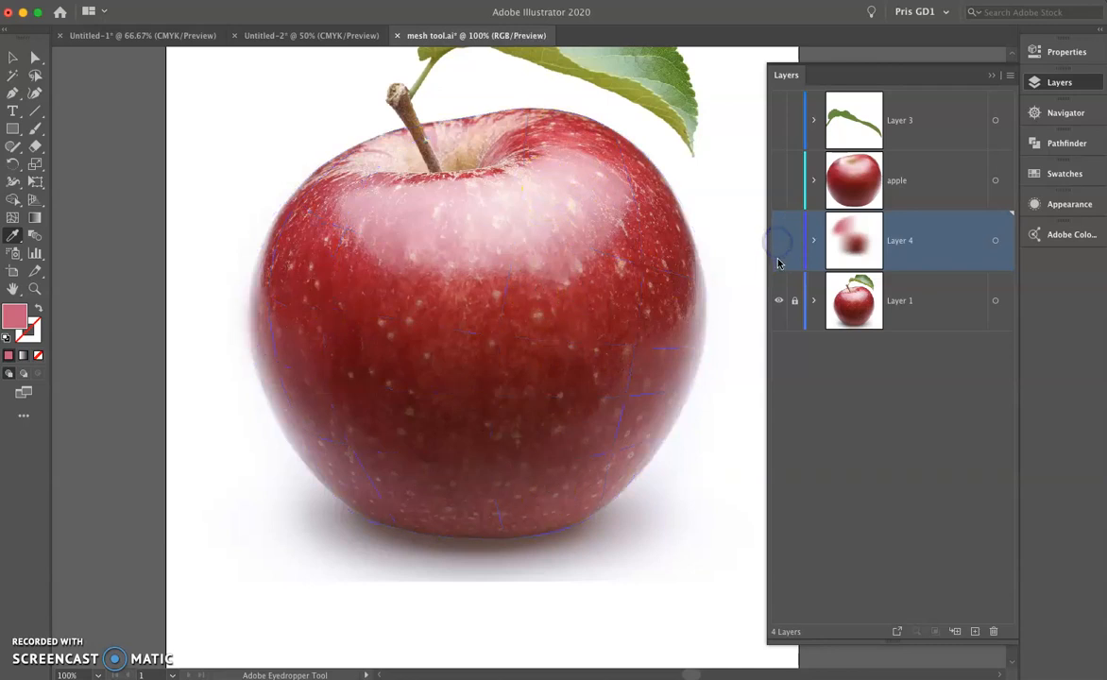
scroll(675, 252, down, 1)
drag(682, 204, 590, 279)
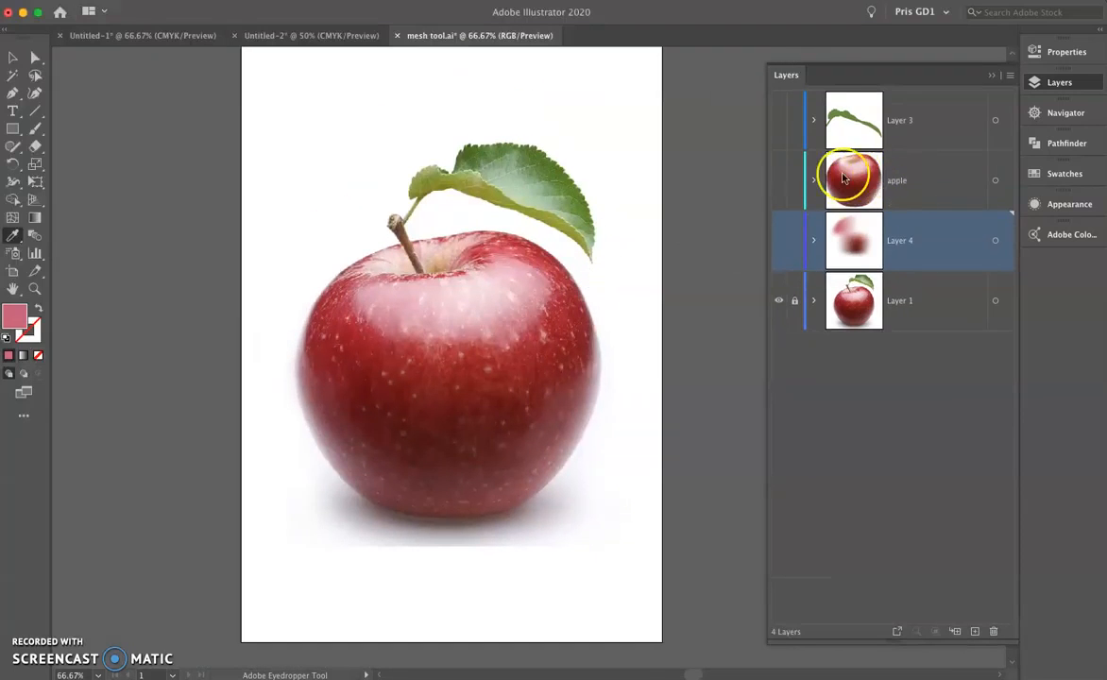
click(778, 181)
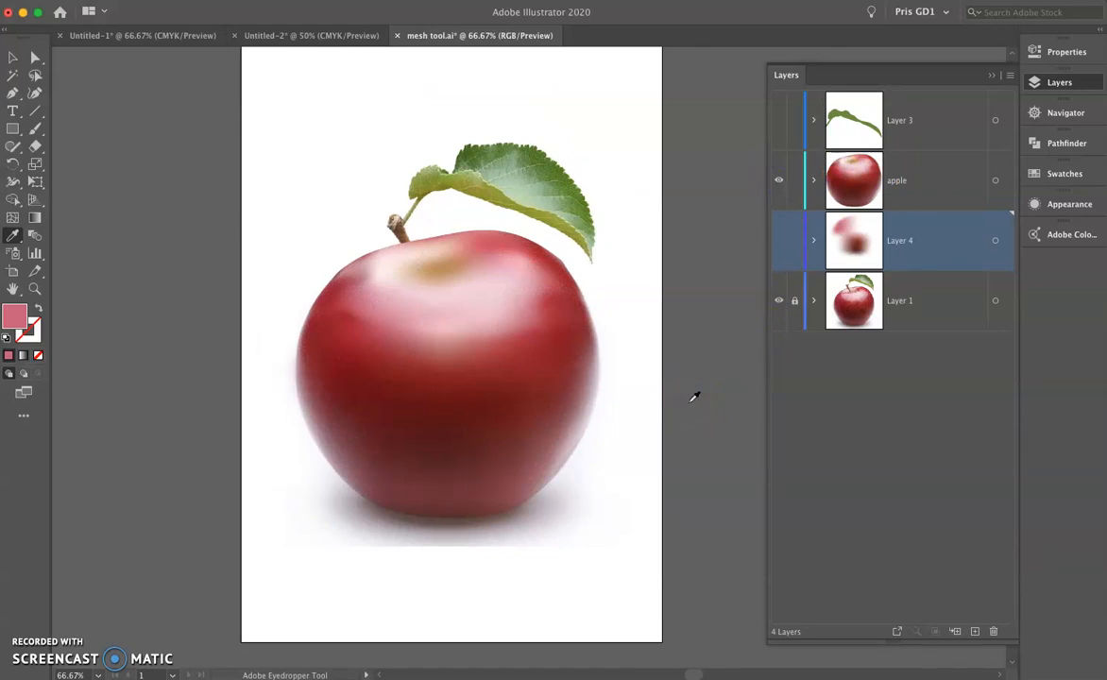
click(779, 180)
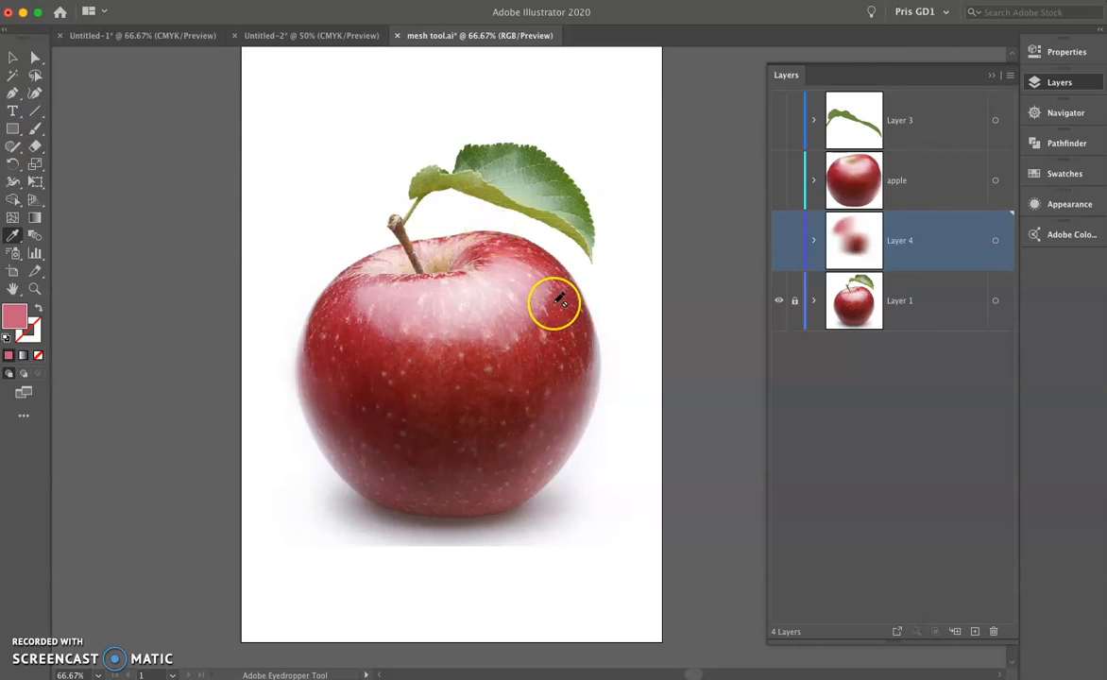
click(778, 181)
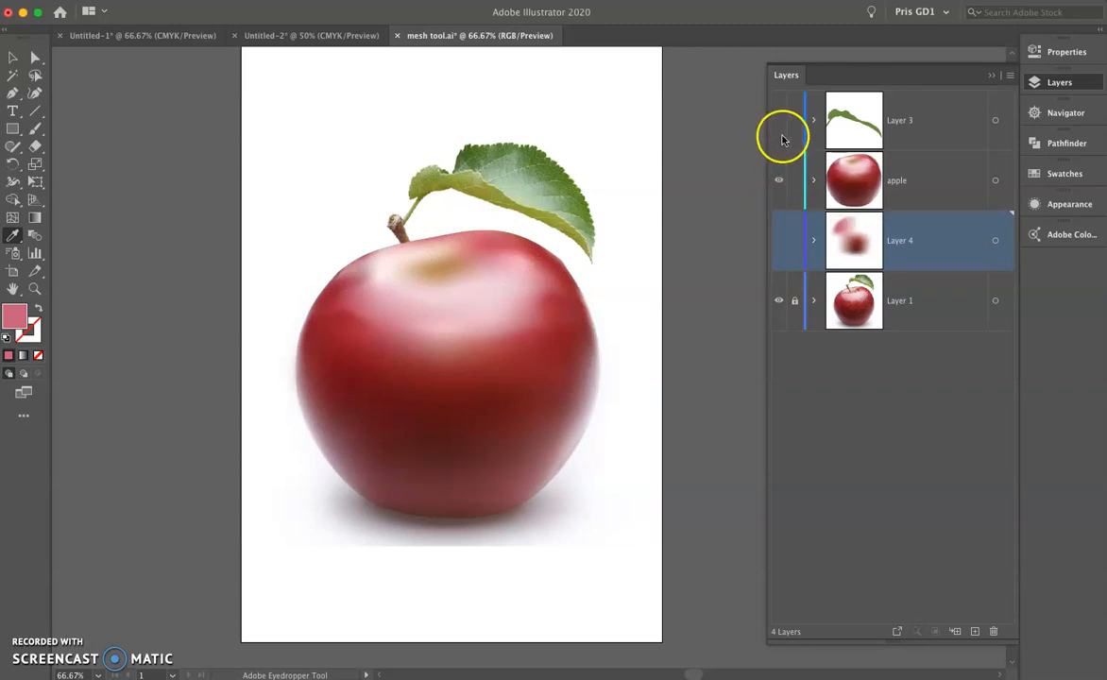
scroll(507, 177, up, 2)
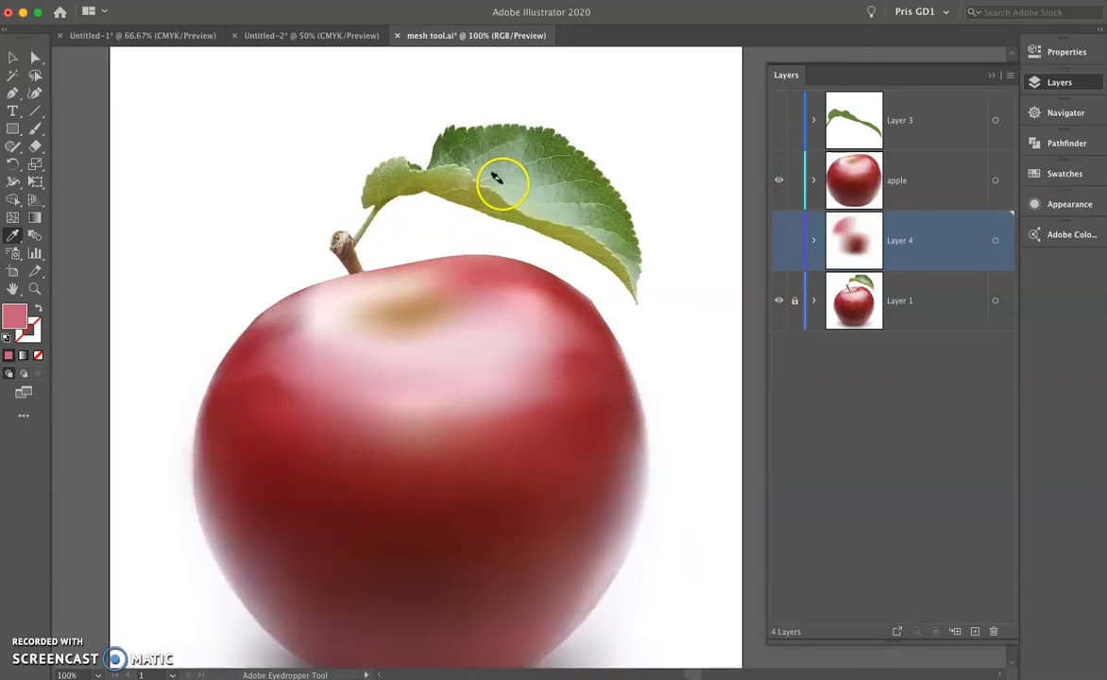
click(779, 180)
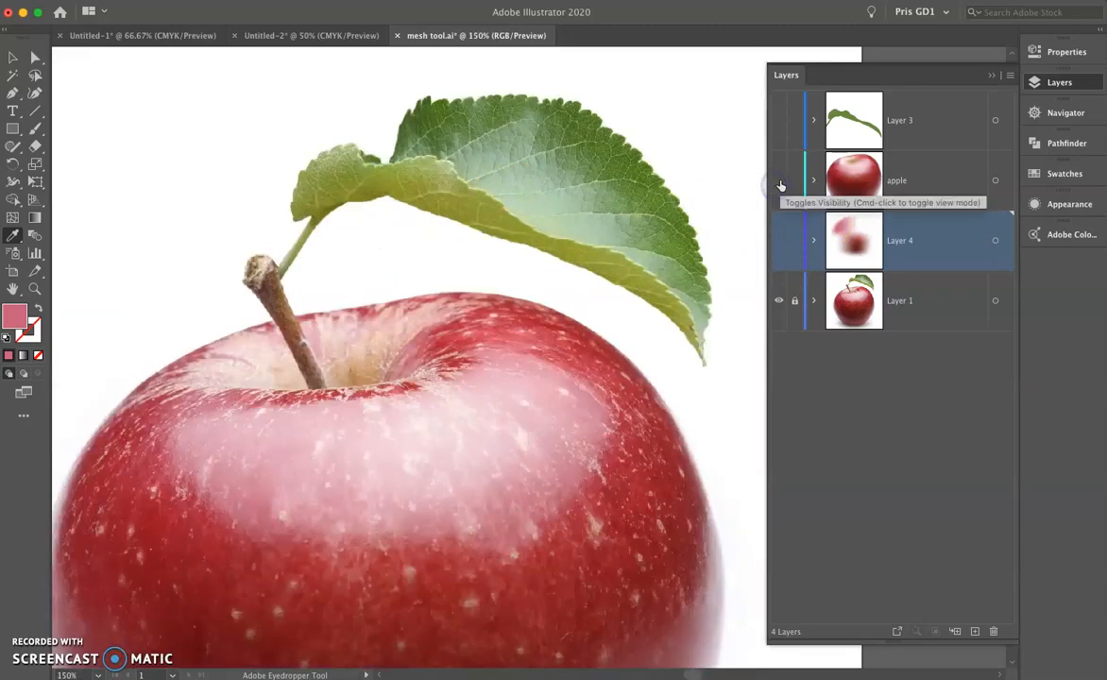
Examine the stem and leaf in the photo and compare them with the leaf shape on Layer 3.
scroll(551, 340, up, 2)
scroll(551, 340, up, 1)
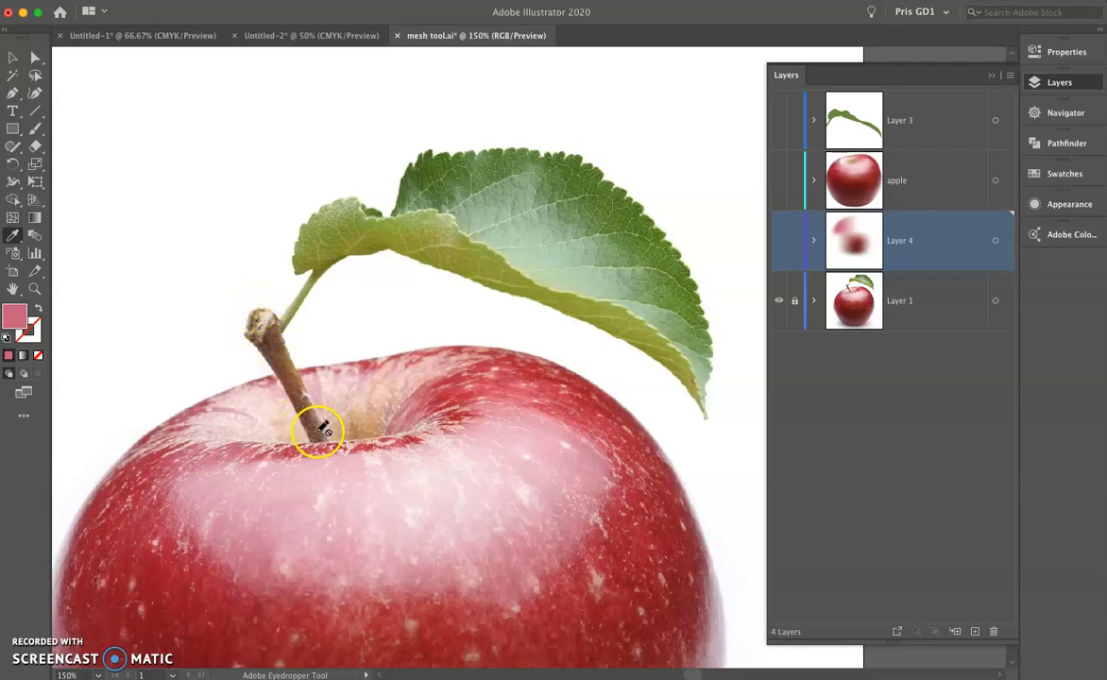
scroll(420, 227, right, 3)
scroll(421, 226, up, 2)
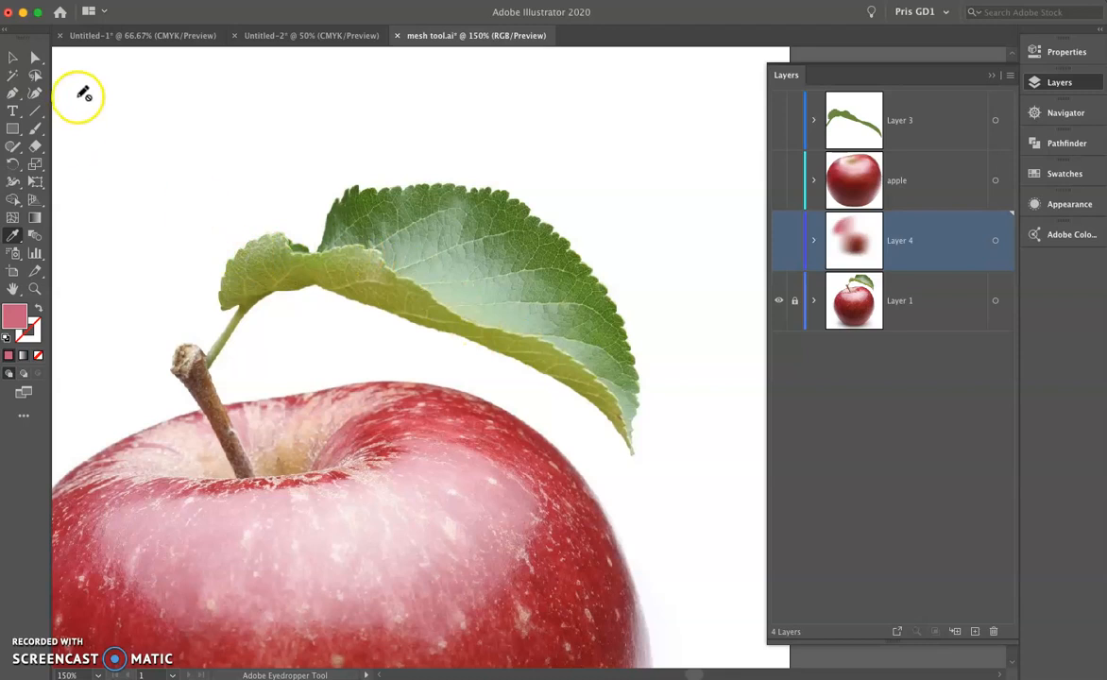
click(13, 58)
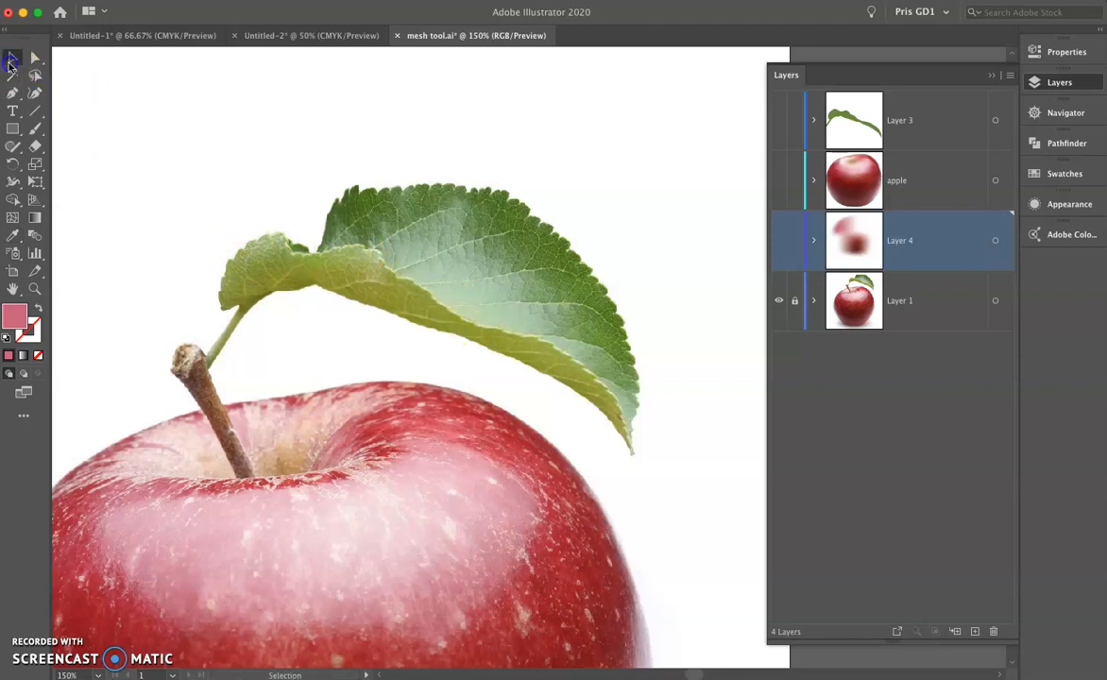
click(780, 121)
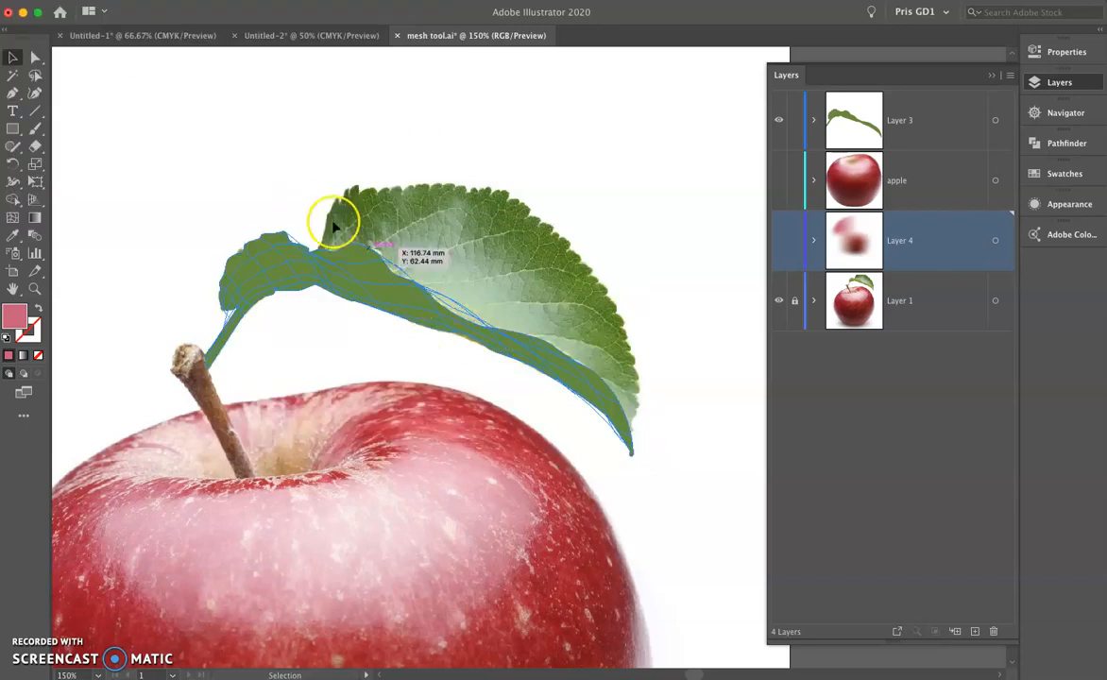
click(780, 120)
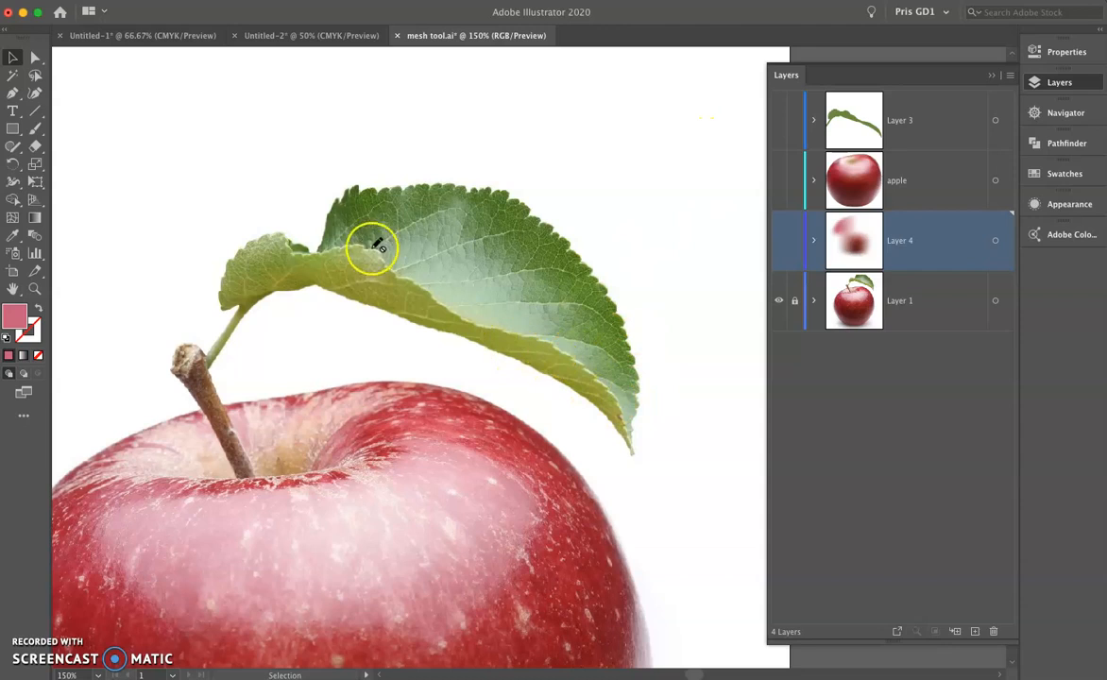
Show Layer 3 and add a pink gradient mesh point in the middle of the green leaf shape.
click(780, 120)
click(13, 217)
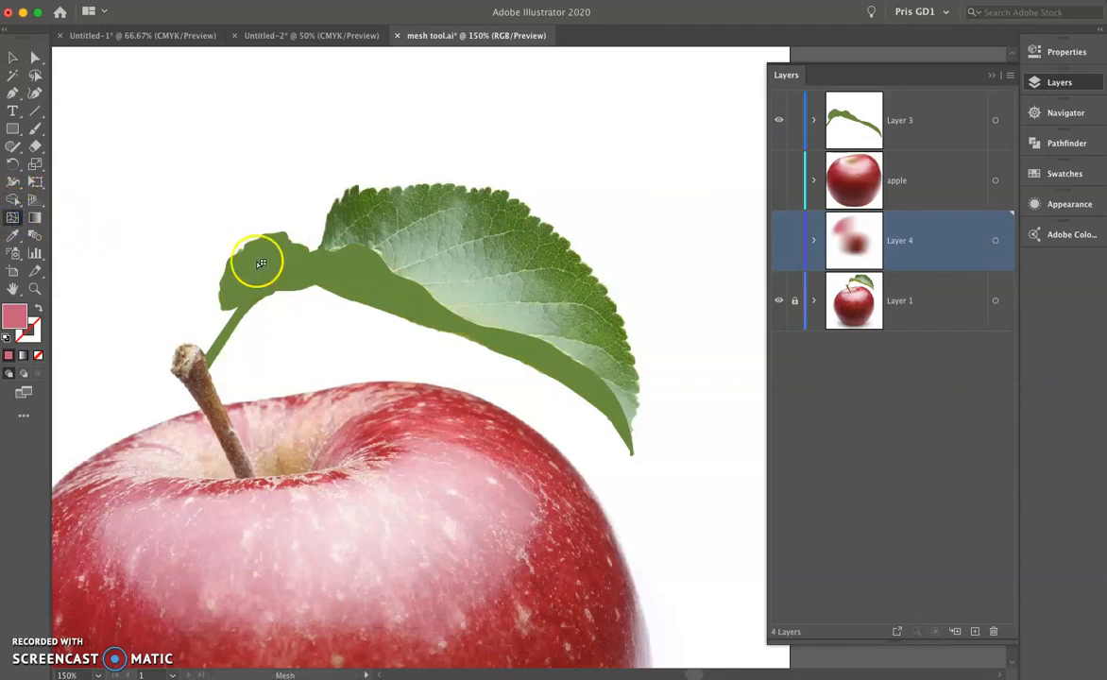
click(365, 283)
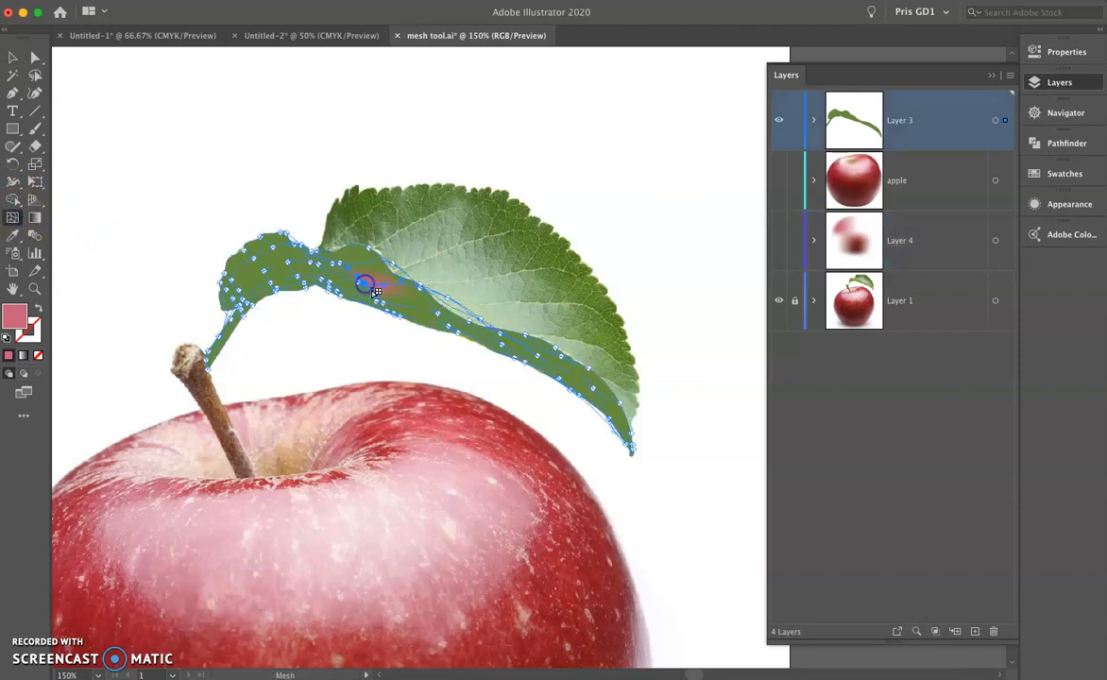
click(412, 331)
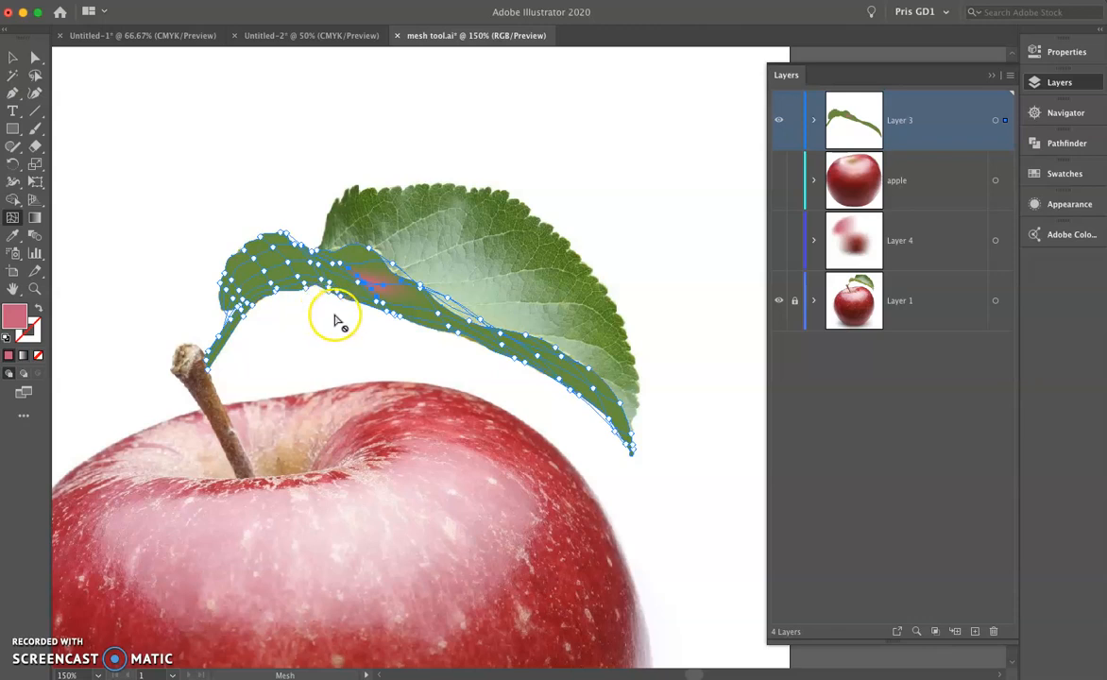
Hide Layer 3 so only the original photo of the whole apple is displayed.
click(777, 122)
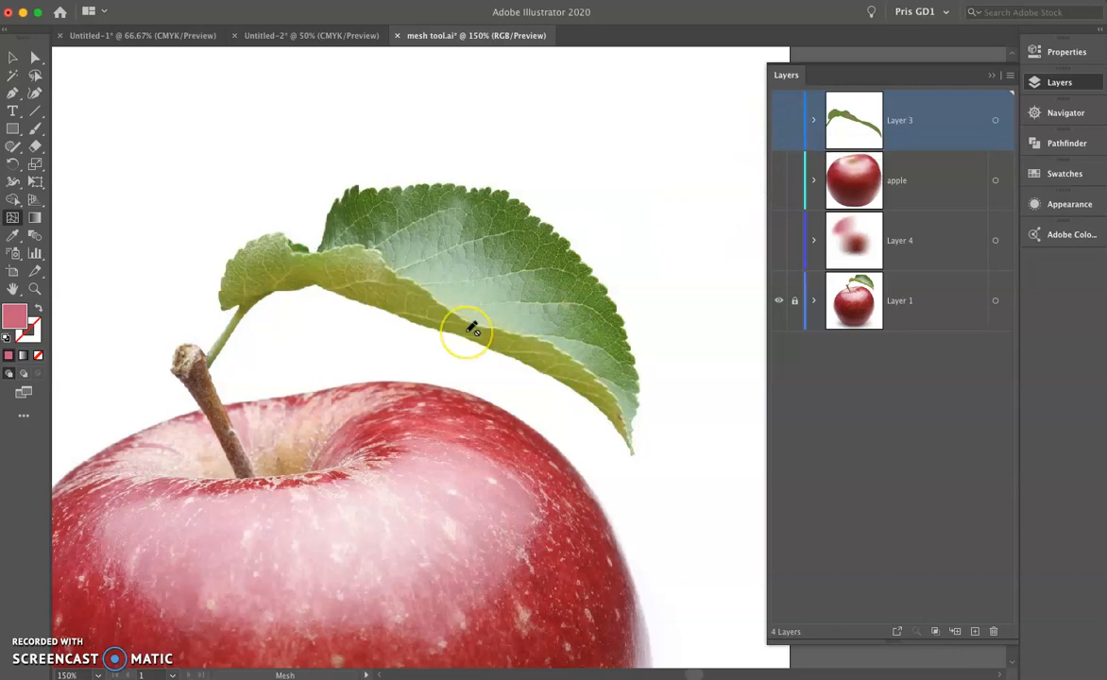
scroll(473, 329, down, 2)
drag(486, 385, 514, 271)
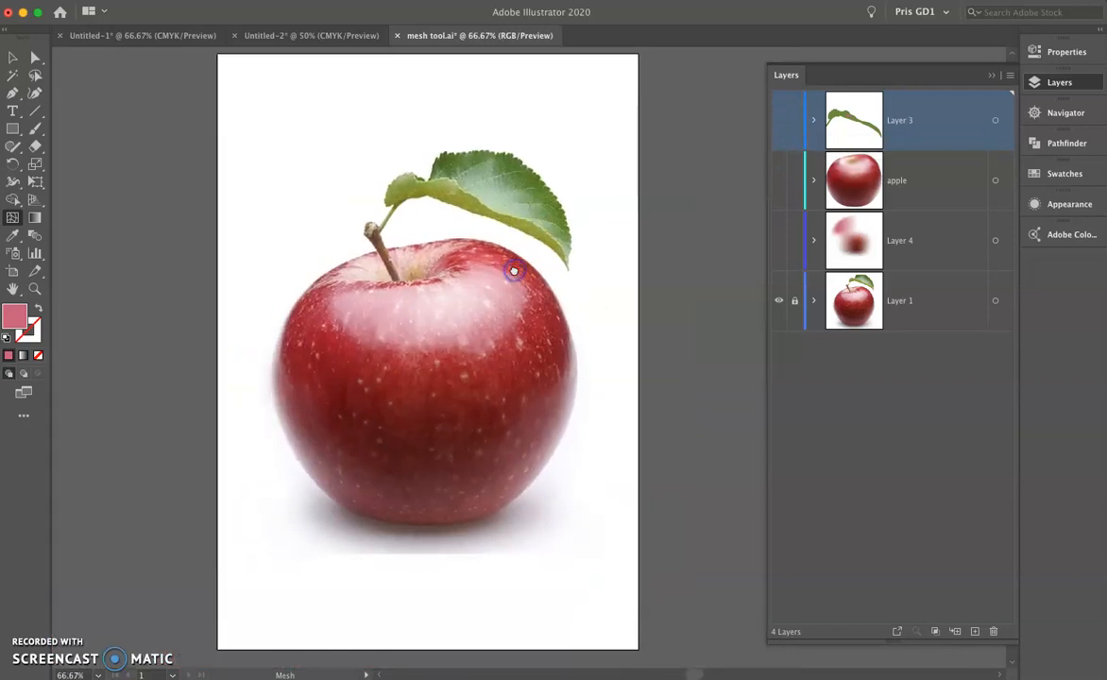